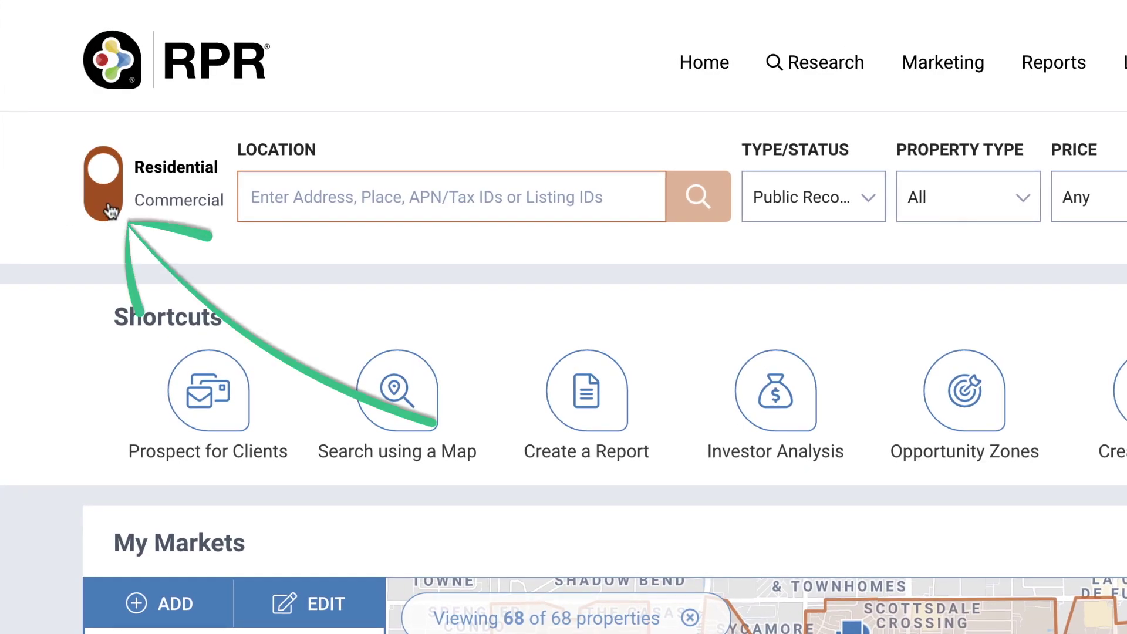
- Switch the search to Commercial and back to Residential, then show the Research search types
{"action": "left_click", "coordinate": [104, 204]}
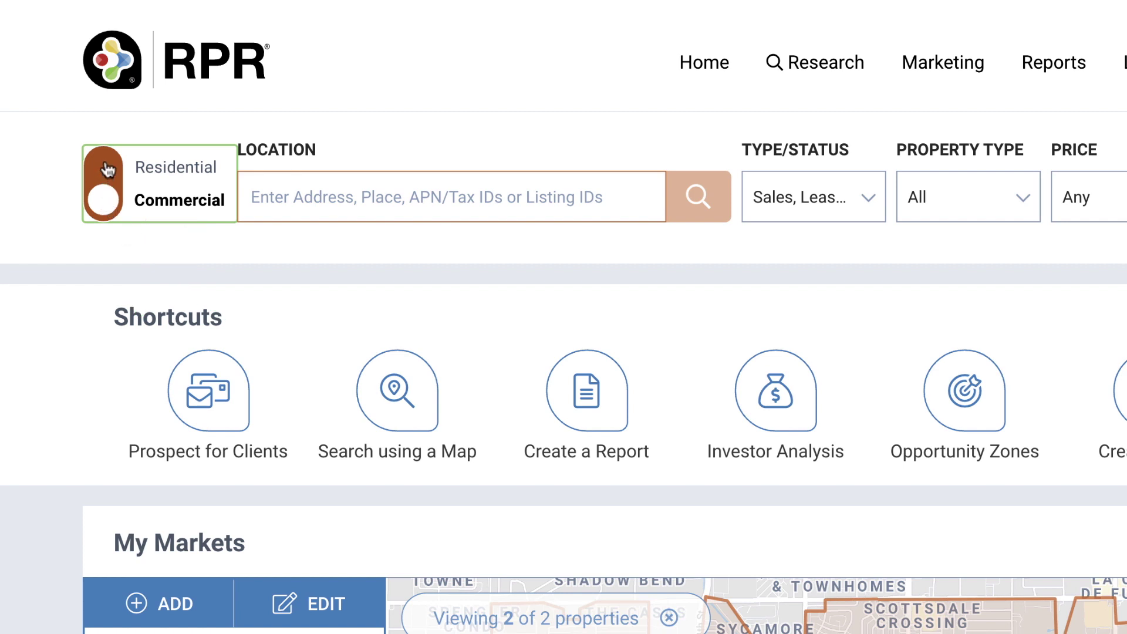
{"action": "left_click", "coordinate": [104, 182]}
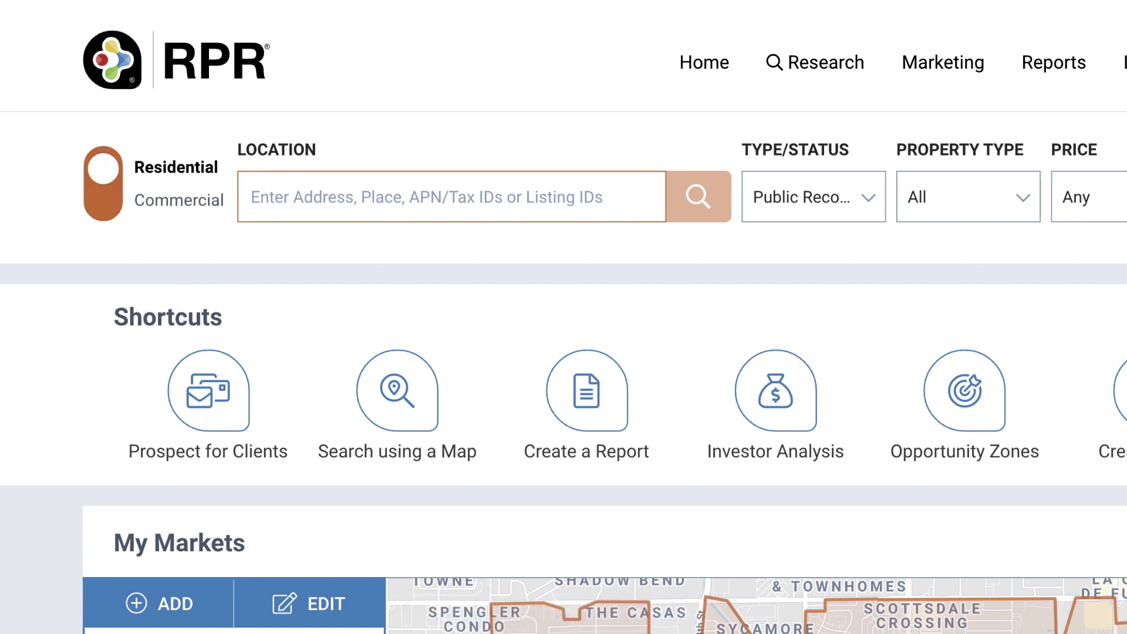
{"action": "left_click", "coordinate": [823, 70]}
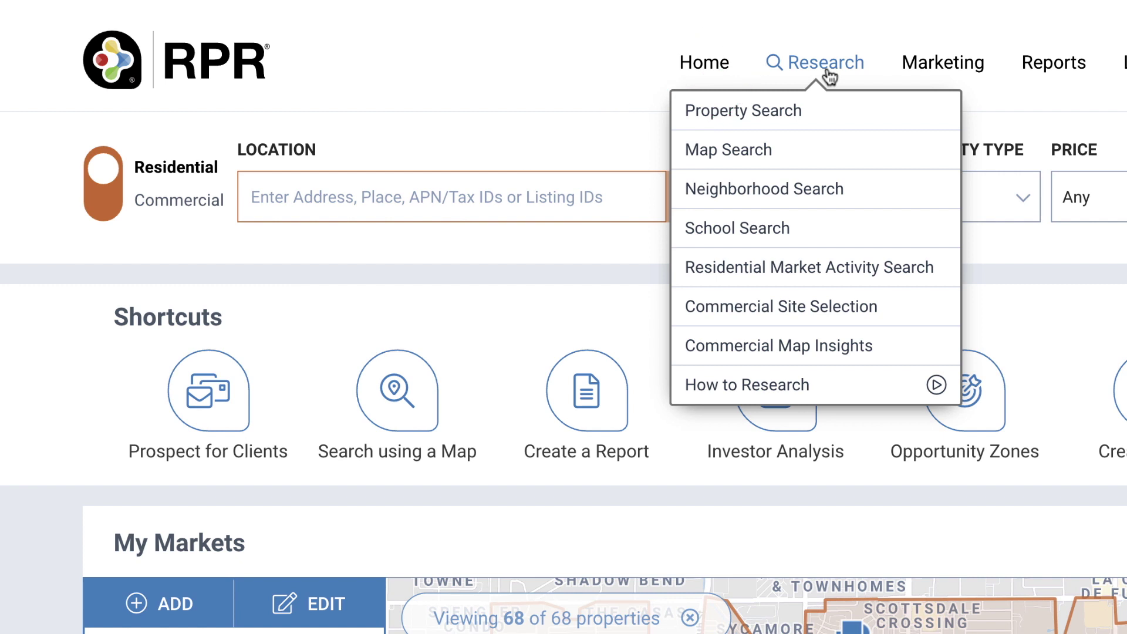
- Close the Research search types list to return to the home search bar
{"action": "left_click", "coordinate": [829, 76]}
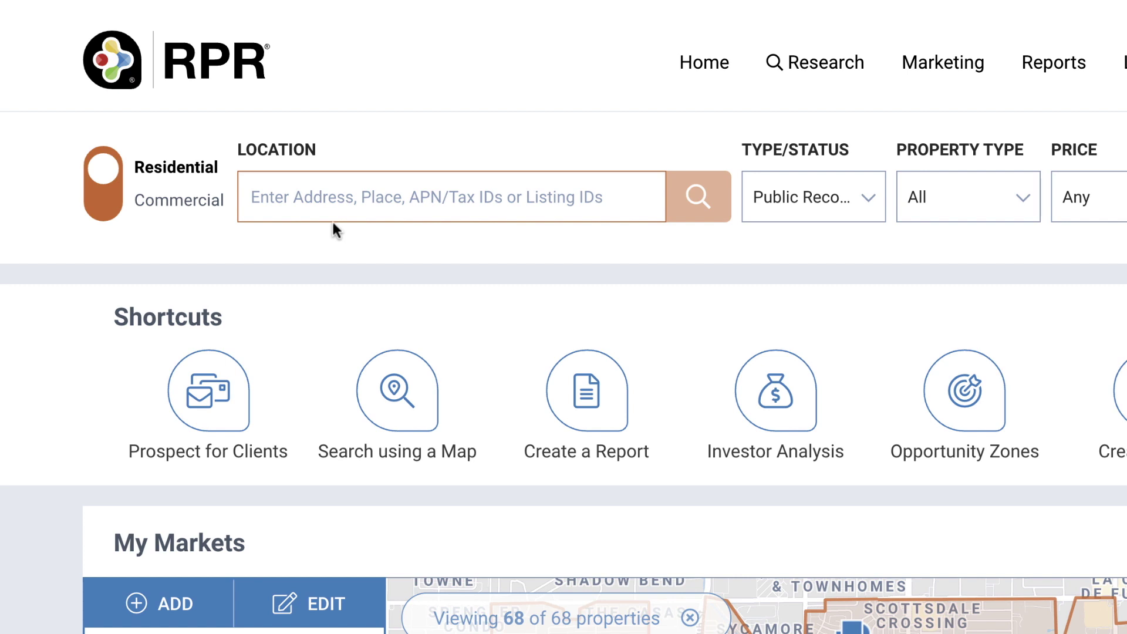
- Search the two pasted listing IDs, finding all matching listings
{"action": "left_click", "coordinate": [294, 205]}
{"action": "type", "text": "6180231; 6164791"}
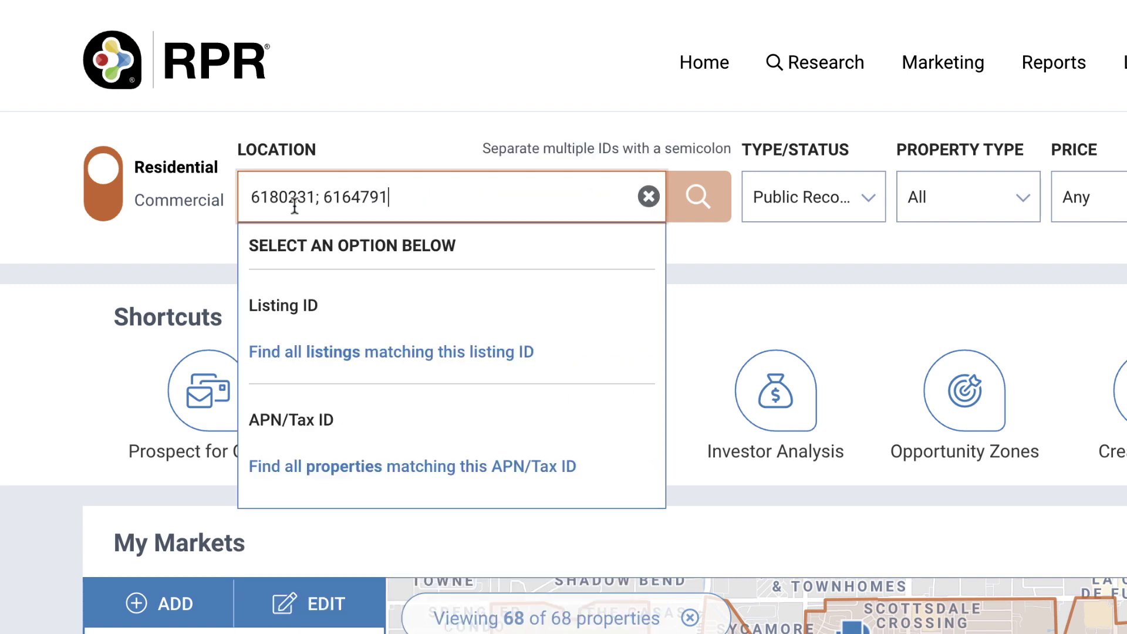
{"action": "left_click", "coordinate": [386, 362]}
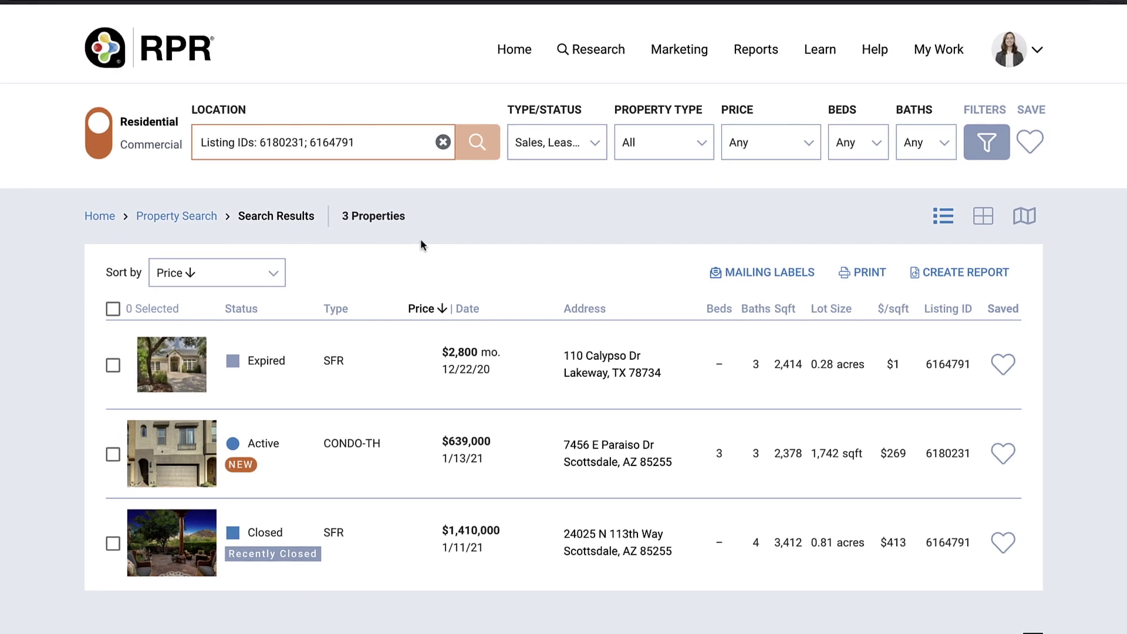
- Return to the home dashboard and enter 85255 as the search location
{"action": "left_click", "coordinate": [526, 56]}
{"action": "left_click", "coordinate": [309, 145]}
{"action": "type", "text": "85255"}
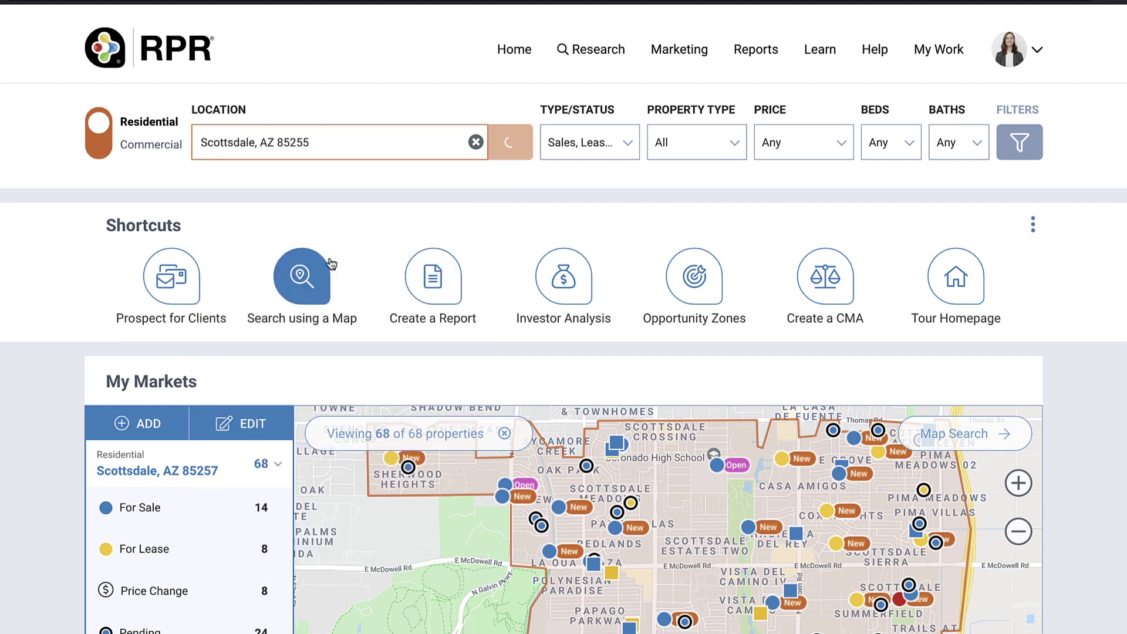
- Run the Scottsdale, AZ 85255 zip search, then go back to the home page
{"action": "left_click", "coordinate": [332, 263]}
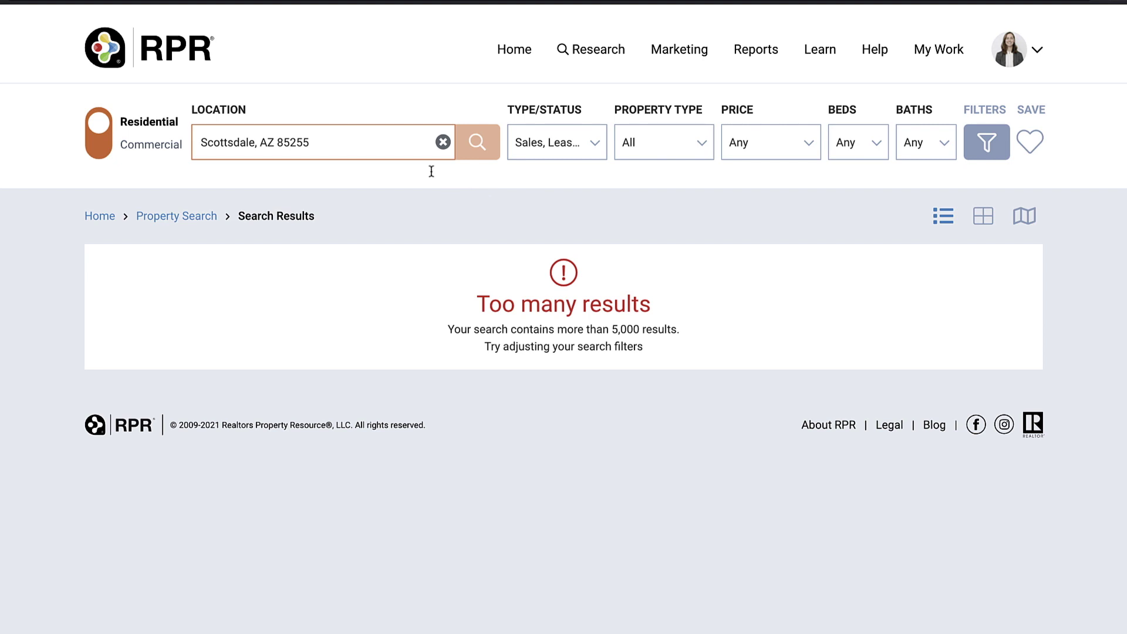
{"action": "left_click", "coordinate": [503, 51]}
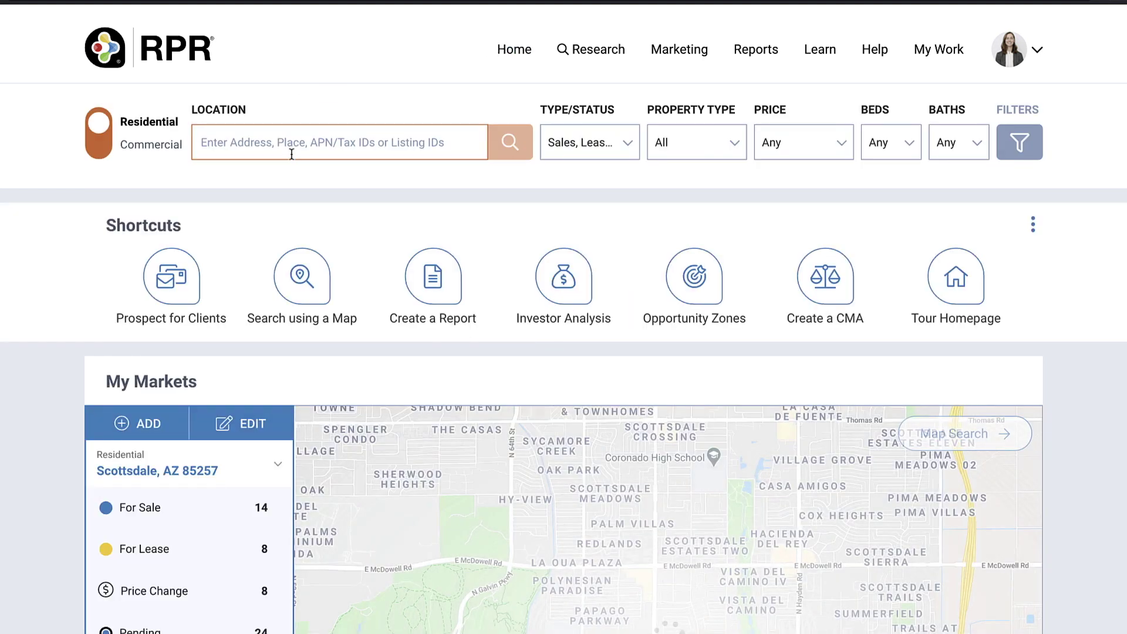
- Enter 85255 as the location and limit Type/Status to For Sale, Active listings
{"action": "type", "text": "85255"}
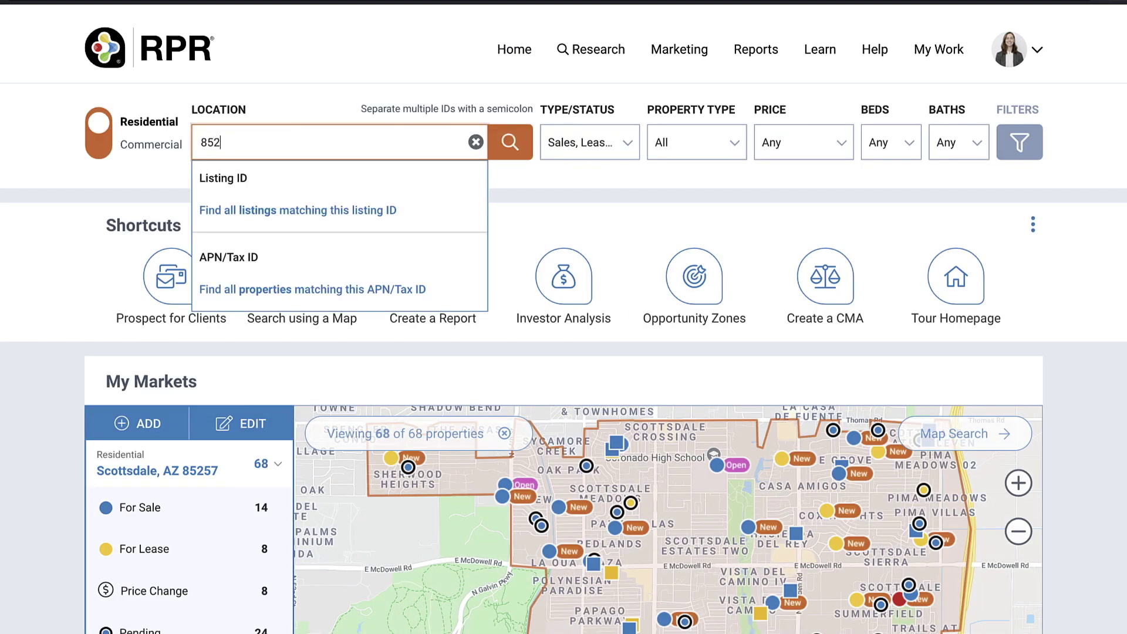
{"action": "left_click", "coordinate": [516, 202]}
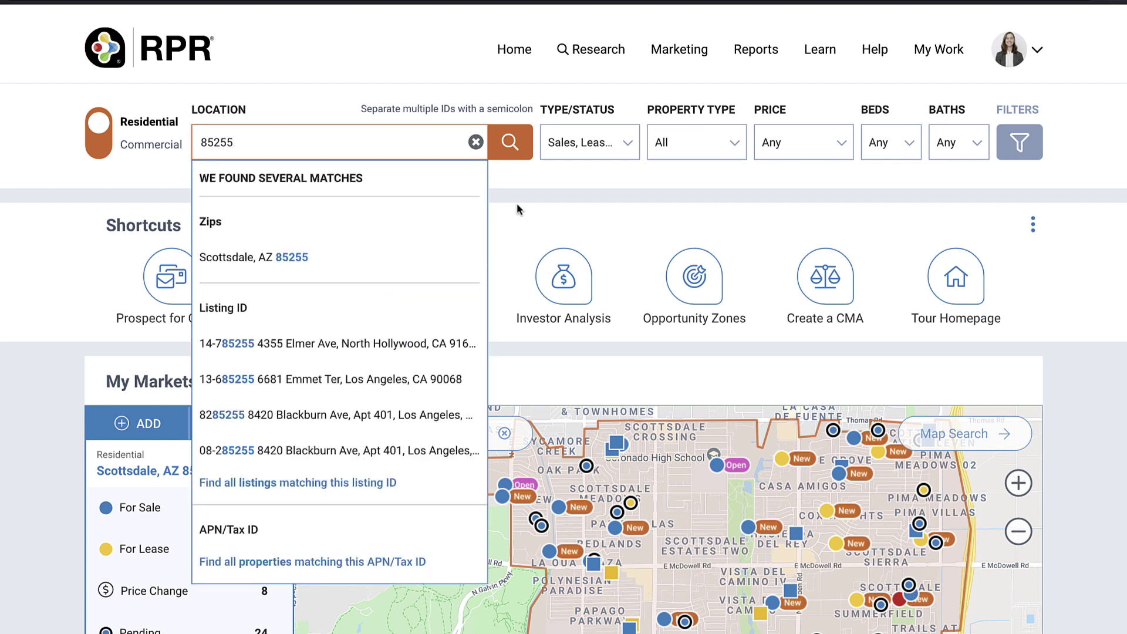
{"action": "left_click", "coordinate": [626, 148]}
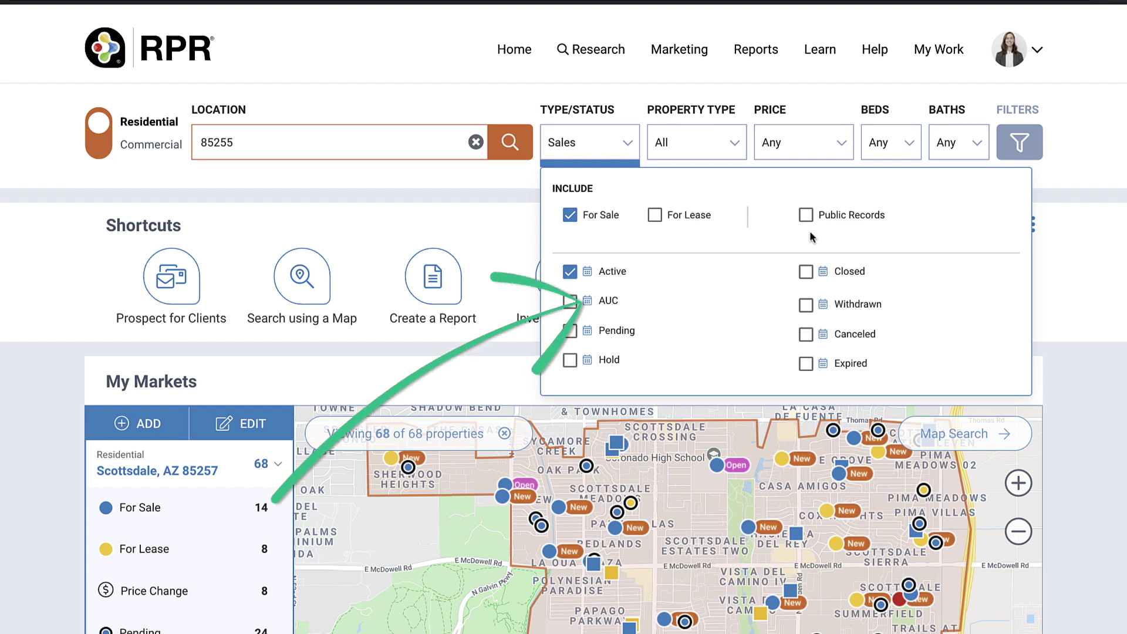
{"action": "left_click", "coordinate": [586, 272]}
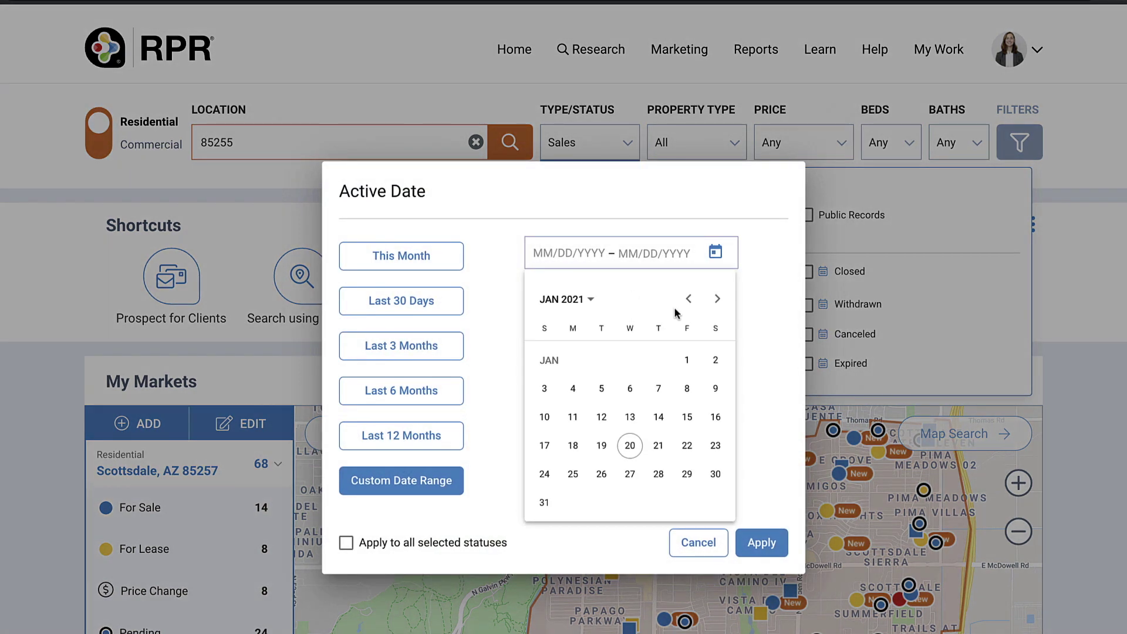
{"action": "left_click", "coordinate": [698, 543]}
{"action": "left_click", "coordinate": [739, 145]}
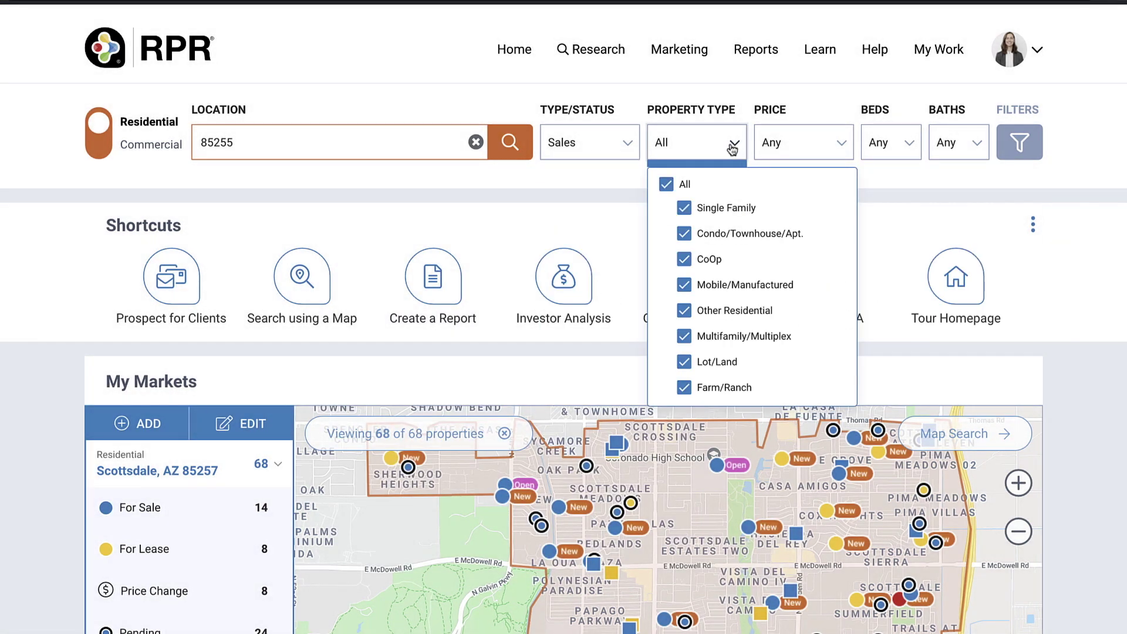
- Filter the 85255 search to Single Family only, with minimum 3+ beds and 2+ baths
{"action": "left_click", "coordinate": [666, 184]}
{"action": "left_click", "coordinate": [684, 208]}
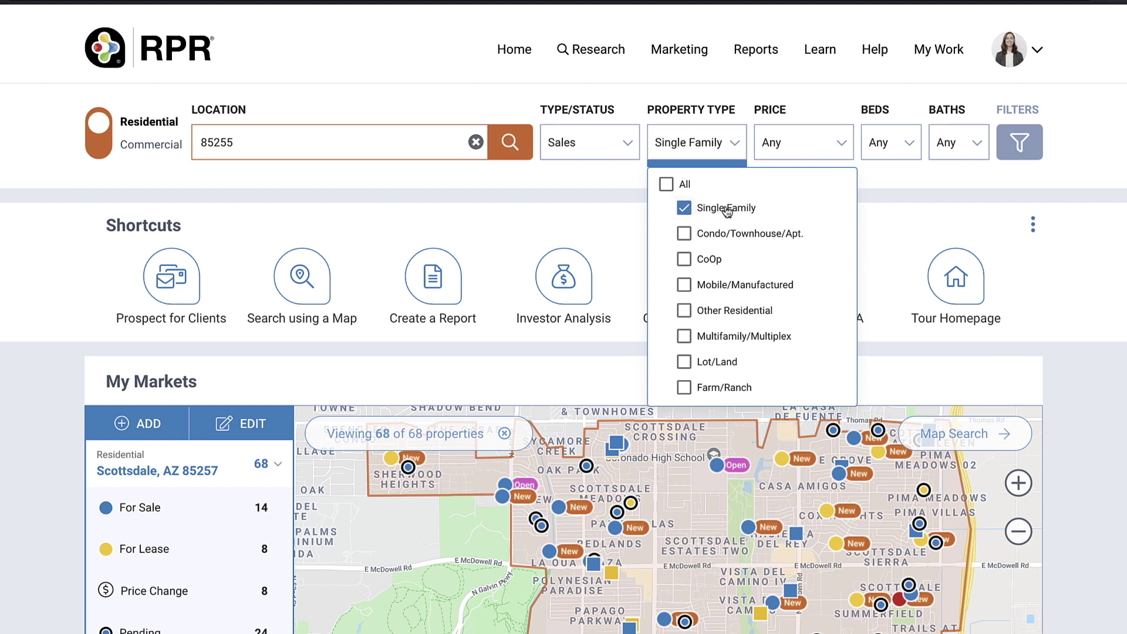
{"action": "left_click", "coordinate": [837, 146]}
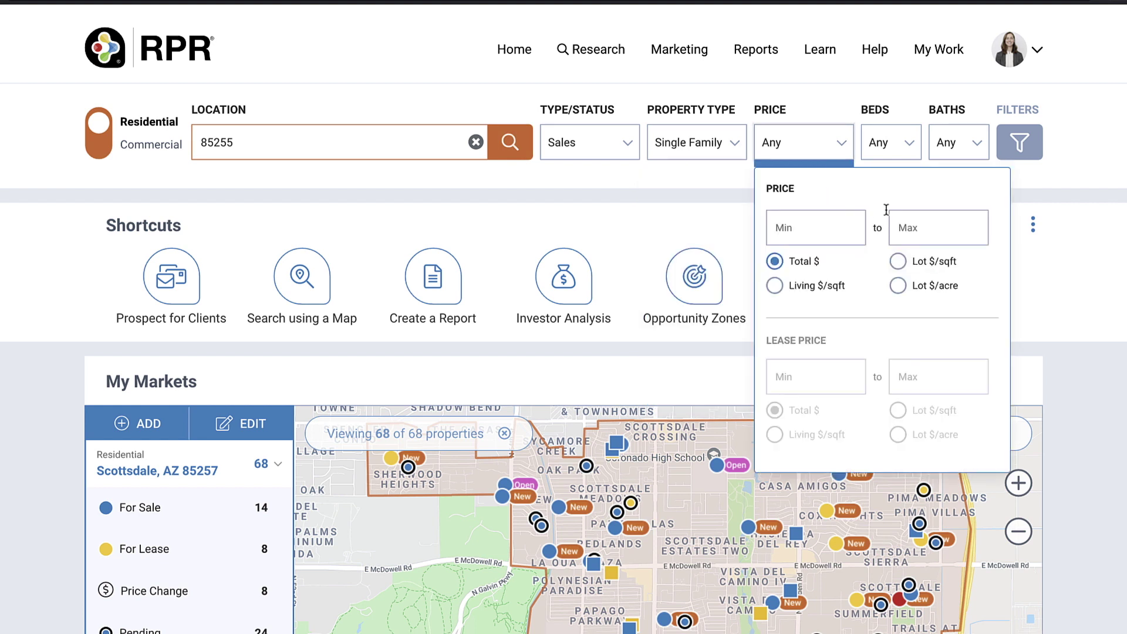
{"action": "left_click", "coordinate": [911, 142]}
{"action": "left_click", "coordinate": [925, 194]}
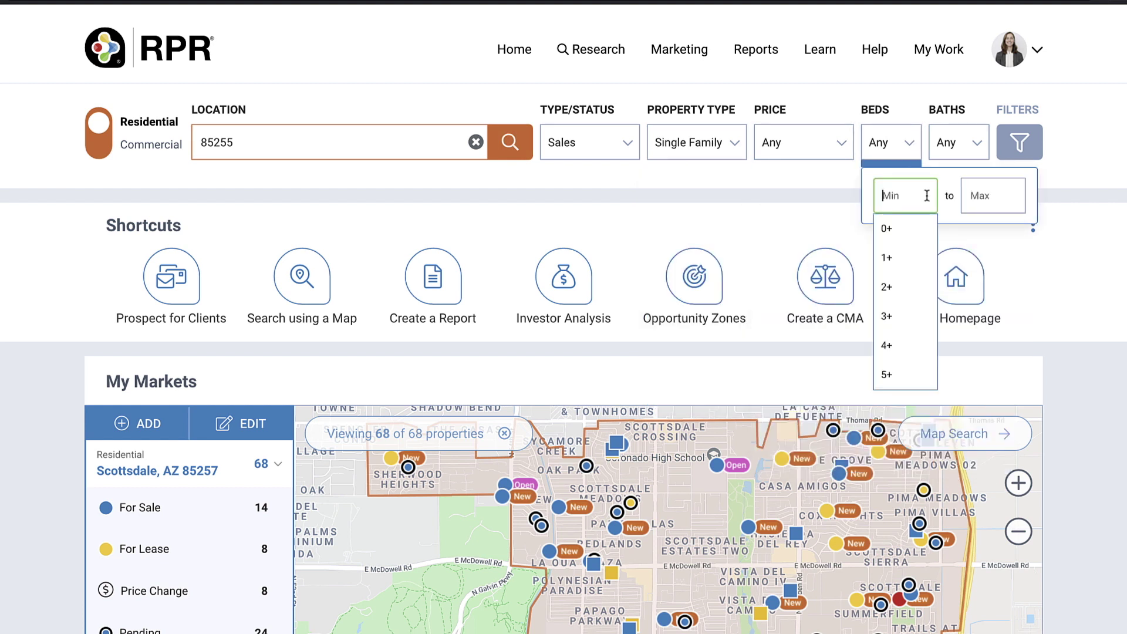
{"action": "left_click", "coordinate": [916, 315]}
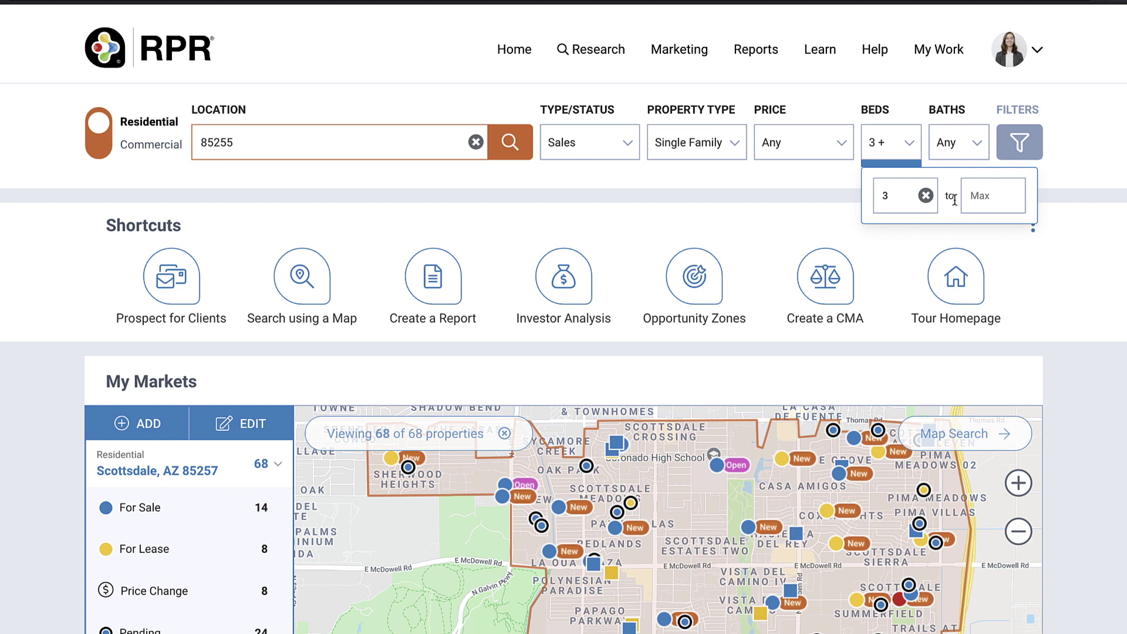
{"action": "left_click", "coordinate": [965, 146]}
{"action": "left_click", "coordinate": [860, 194]}
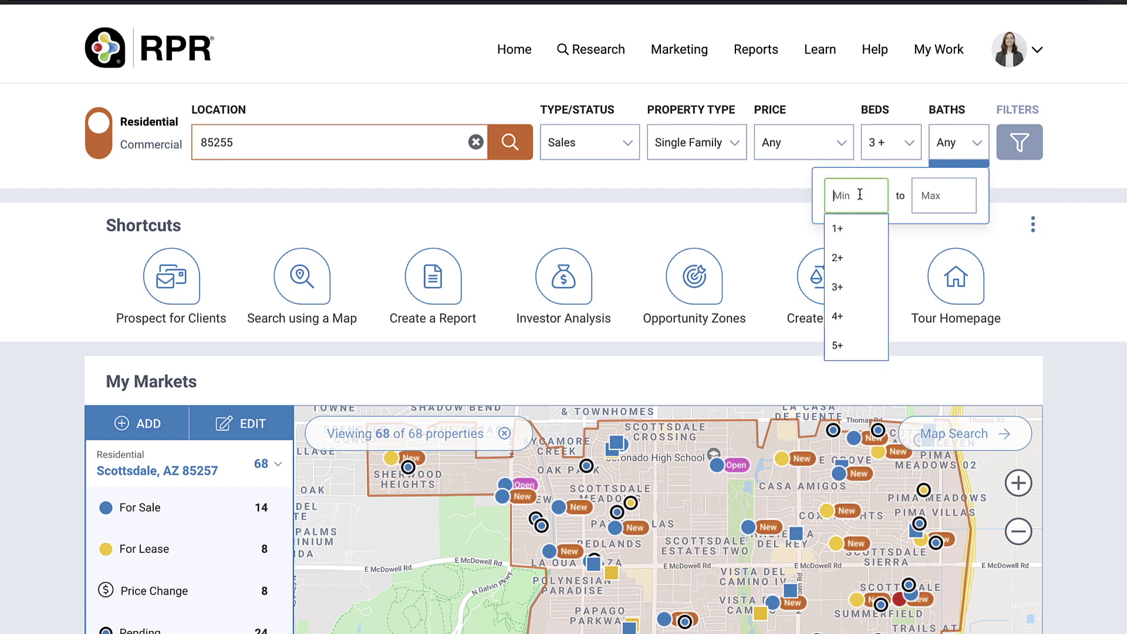
{"action": "left_click", "coordinate": [849, 257]}
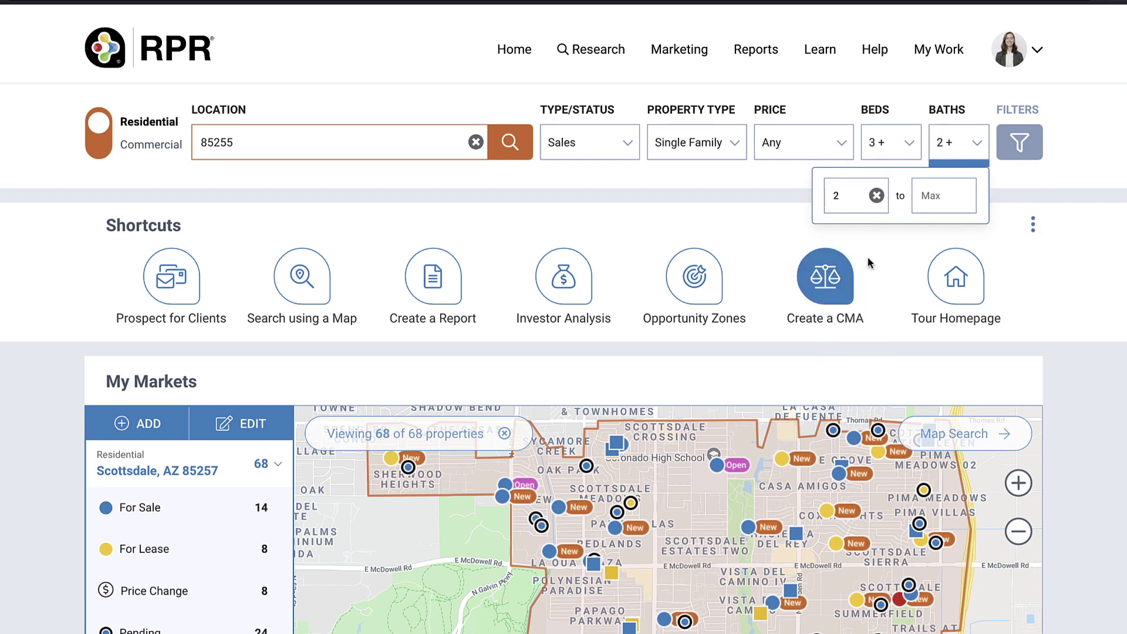
{"action": "left_click", "coordinate": [1047, 194]}
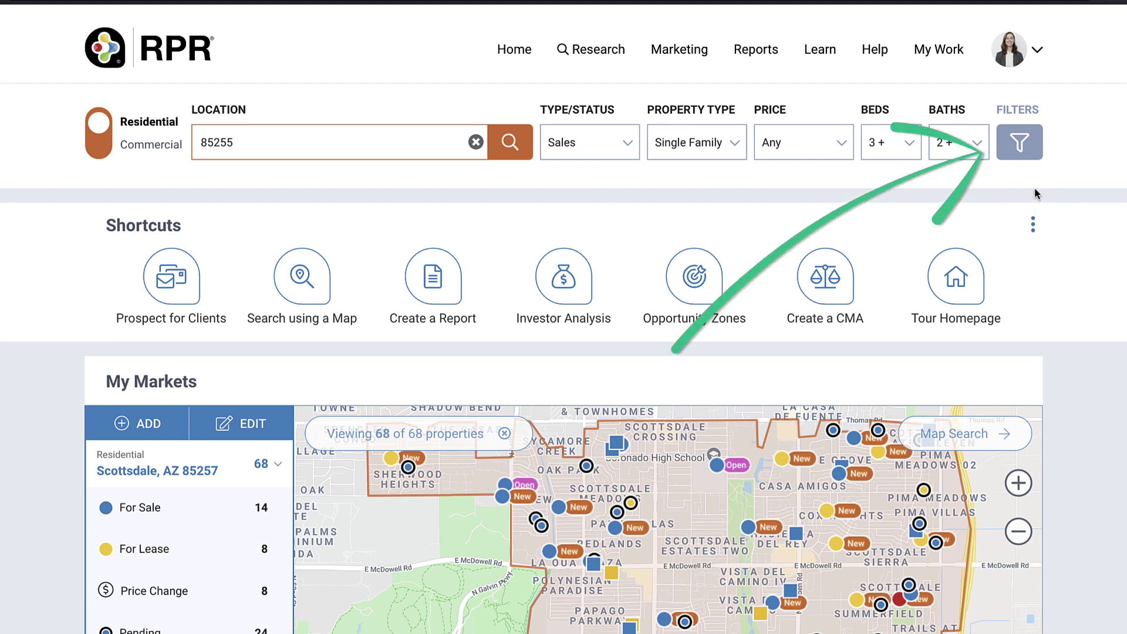
- Add the 'pool' keyword in Miscellaneous Fields and update the search, listing 176 properties
{"action": "left_click", "coordinate": [1029, 152]}
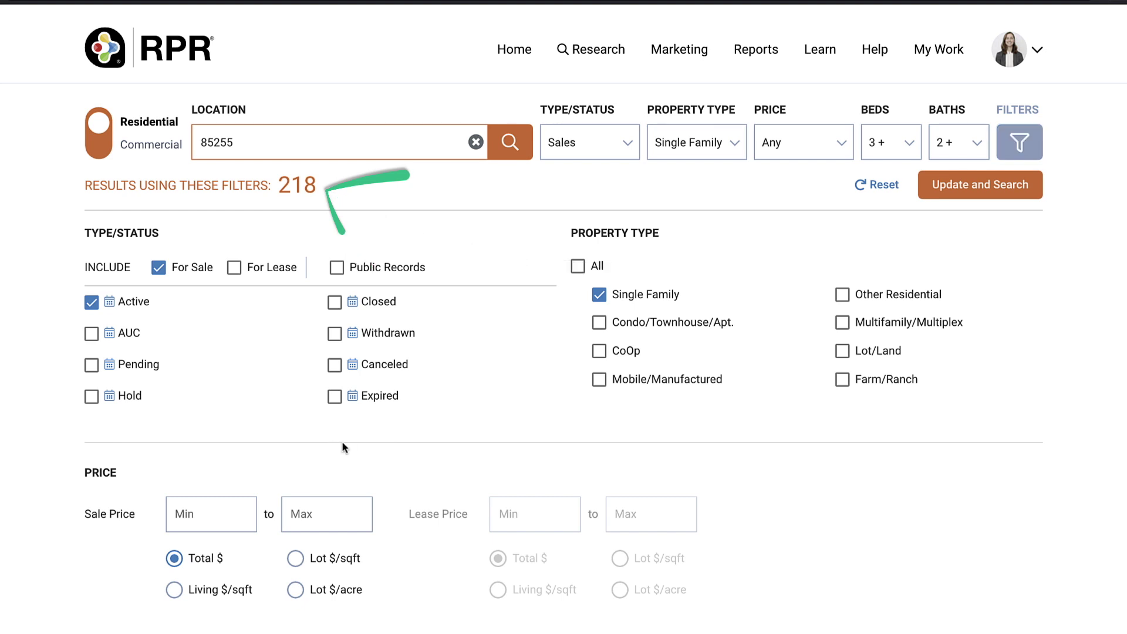
{"action": "scroll", "coordinate": [955, 504], "scroll_direction": "down", "scroll_amount": 1}
{"action": "scroll", "coordinate": [955, 505], "scroll_direction": "down", "scroll_amount": 7}
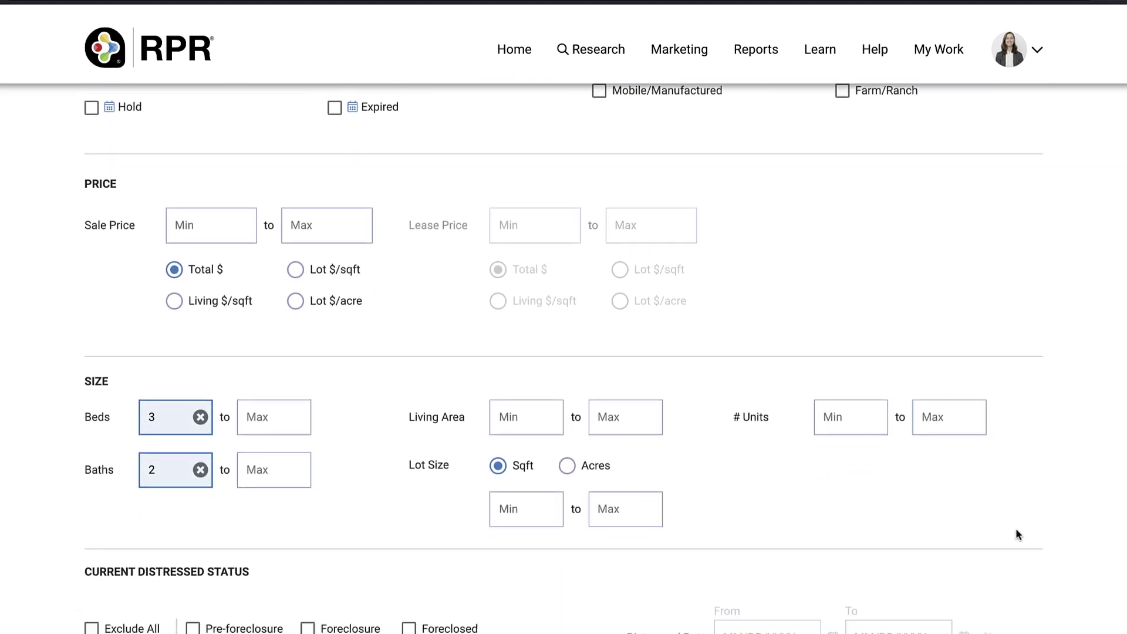
{"action": "scroll", "coordinate": [1014, 538], "scroll_direction": "down", "scroll_amount": 3}
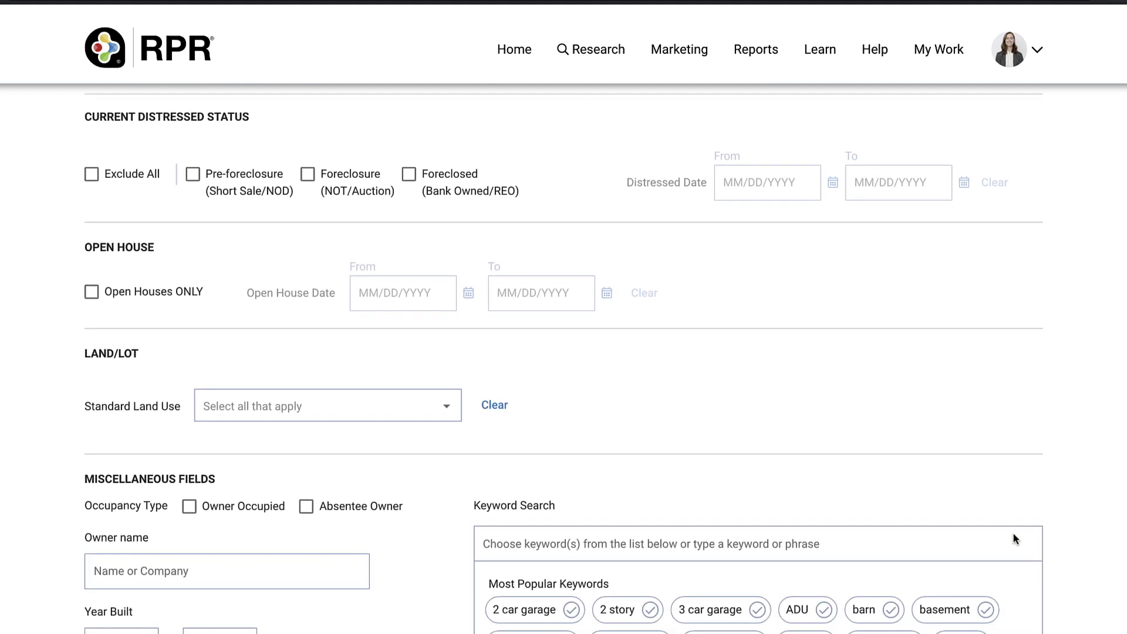
{"action": "scroll", "coordinate": [1028, 503], "scroll_direction": "down", "scroll_amount": 3}
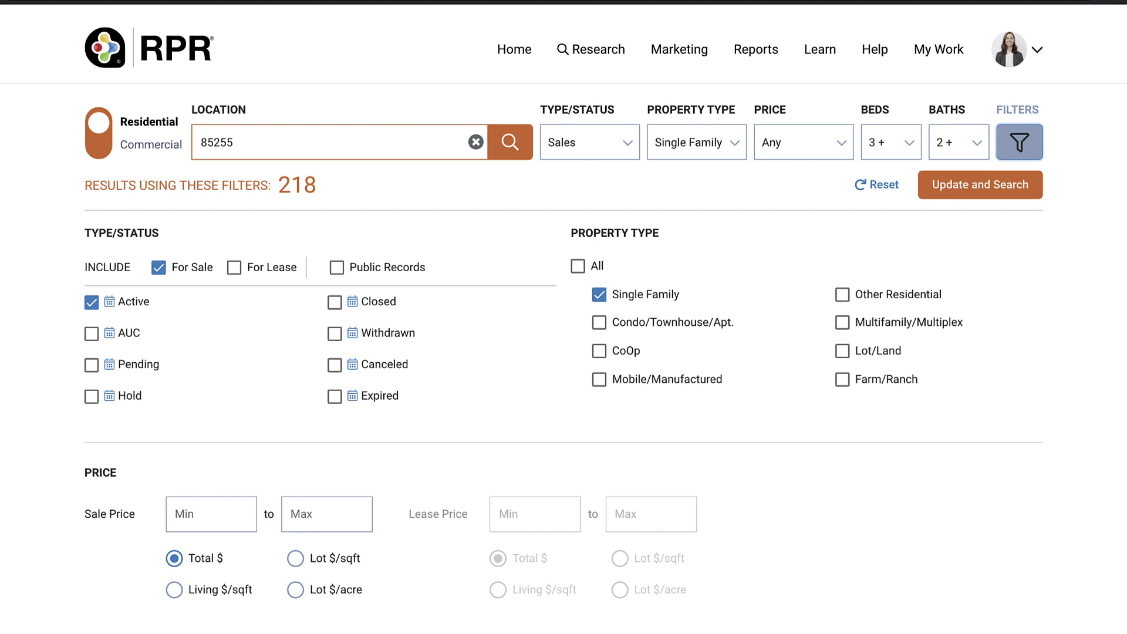
{"action": "scroll", "coordinate": [953, 500], "scroll_direction": "down", "scroll_amount": 3}
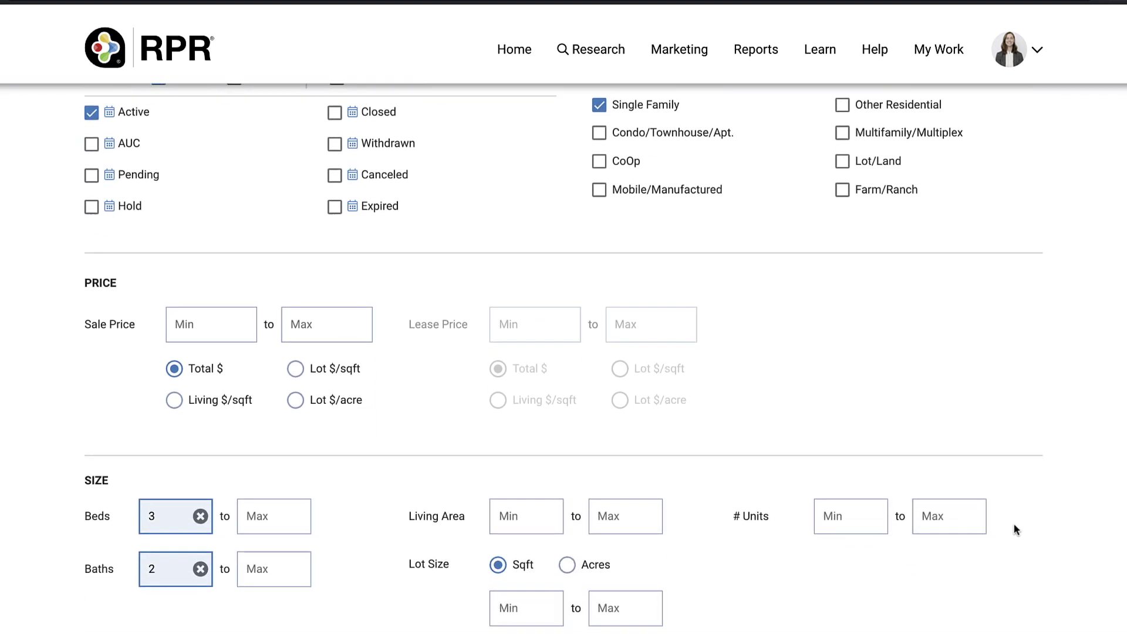
{"action": "scroll", "coordinate": [1015, 526], "scroll_direction": "down", "scroll_amount": 5}
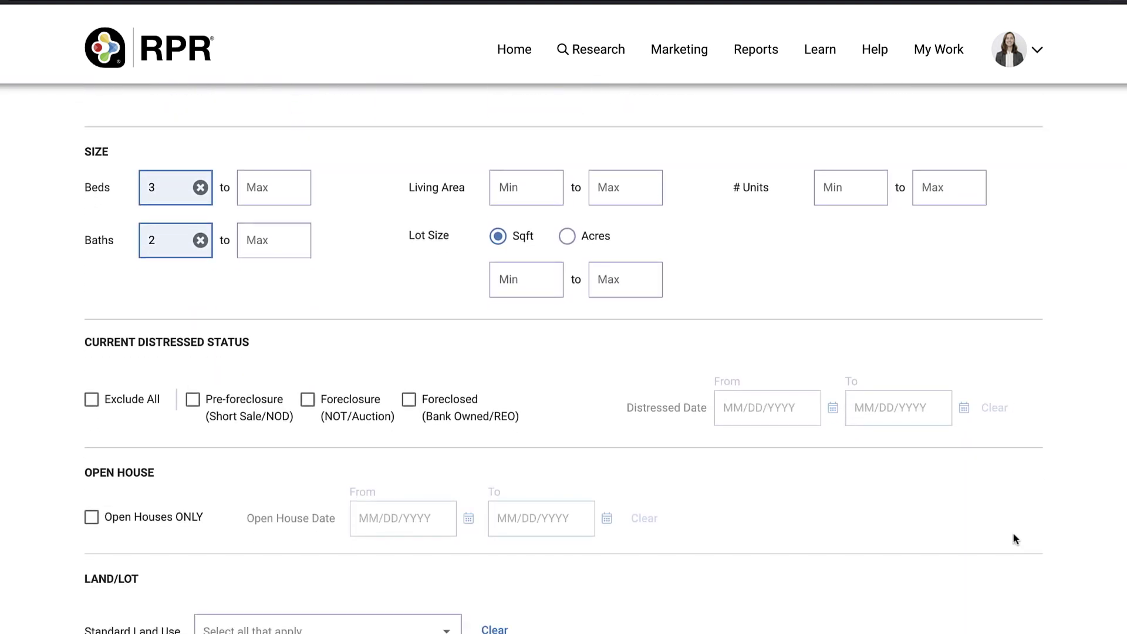
{"action": "scroll", "coordinate": [1014, 539], "scroll_direction": "down", "scroll_amount": 1}
{"action": "scroll", "coordinate": [1013, 533], "scroll_direction": "down", "scroll_amount": 1}
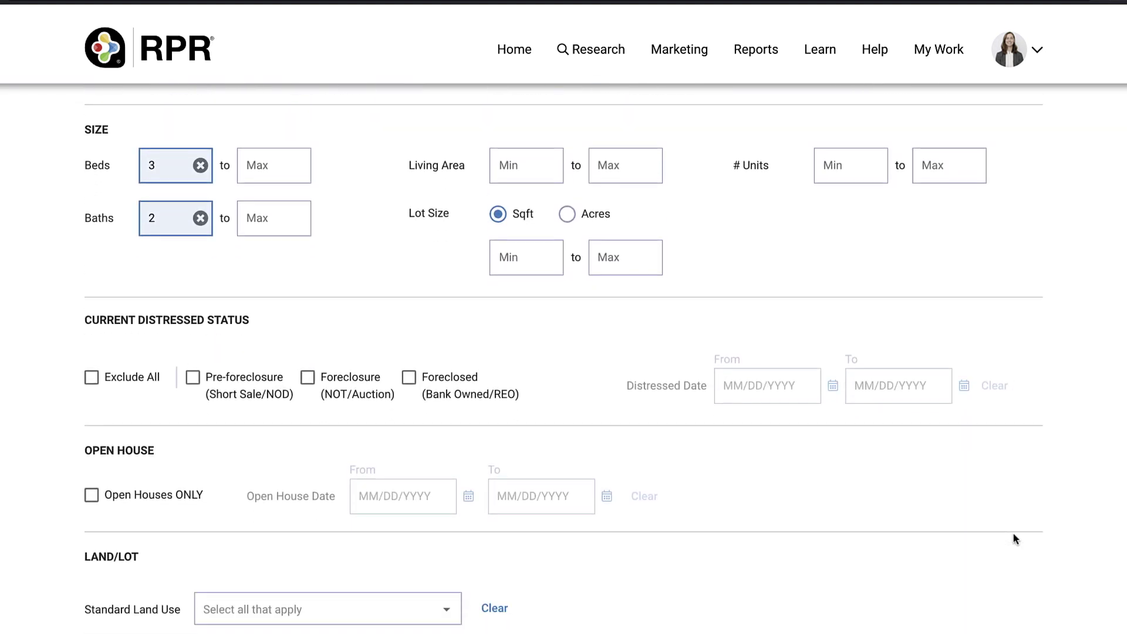
{"action": "scroll", "coordinate": [1014, 538], "scroll_direction": "down", "scroll_amount": 5}
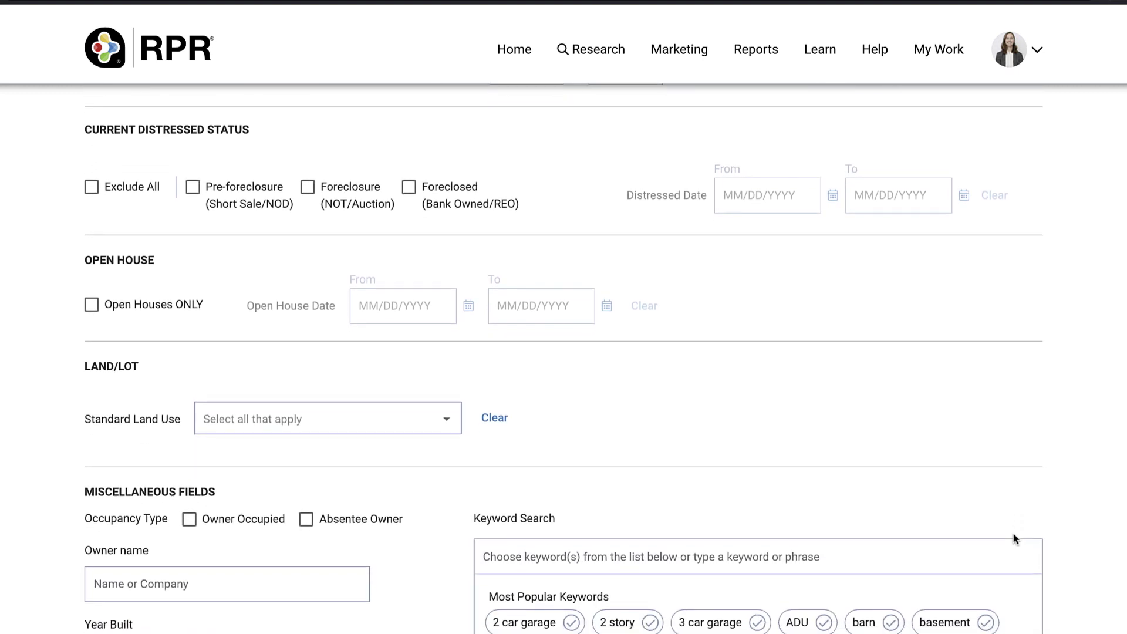
{"action": "scroll", "coordinate": [1028, 508], "scroll_direction": "down", "scroll_amount": 2}
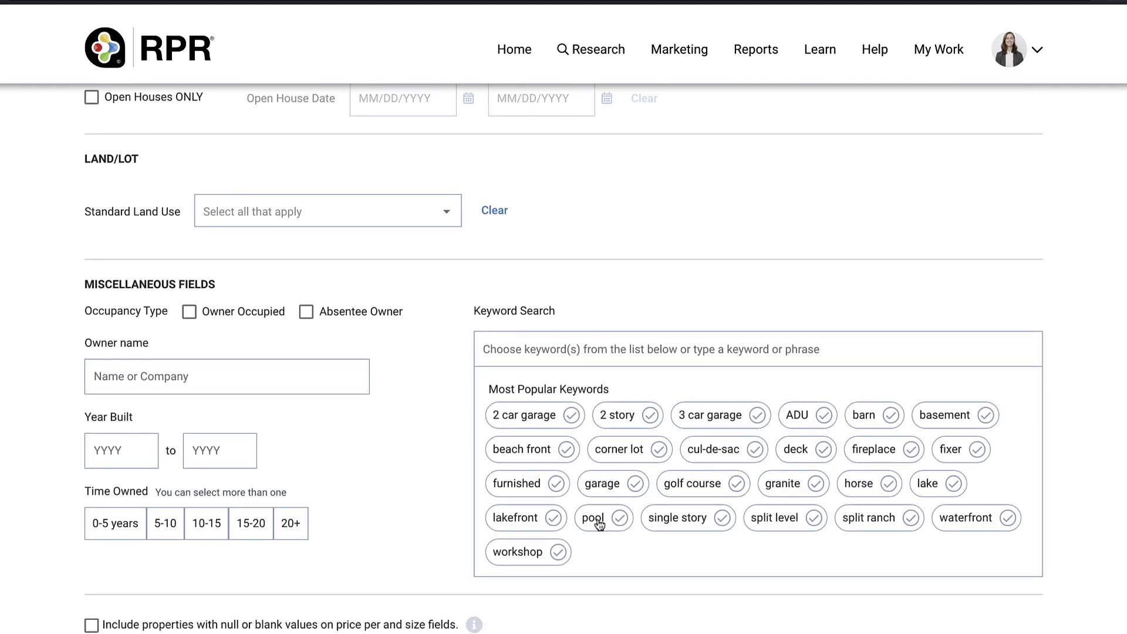
{"action": "left_click", "coordinate": [597, 518]}
{"action": "scroll", "coordinate": [1120, 547], "scroll_direction": "up", "scroll_amount": 6}
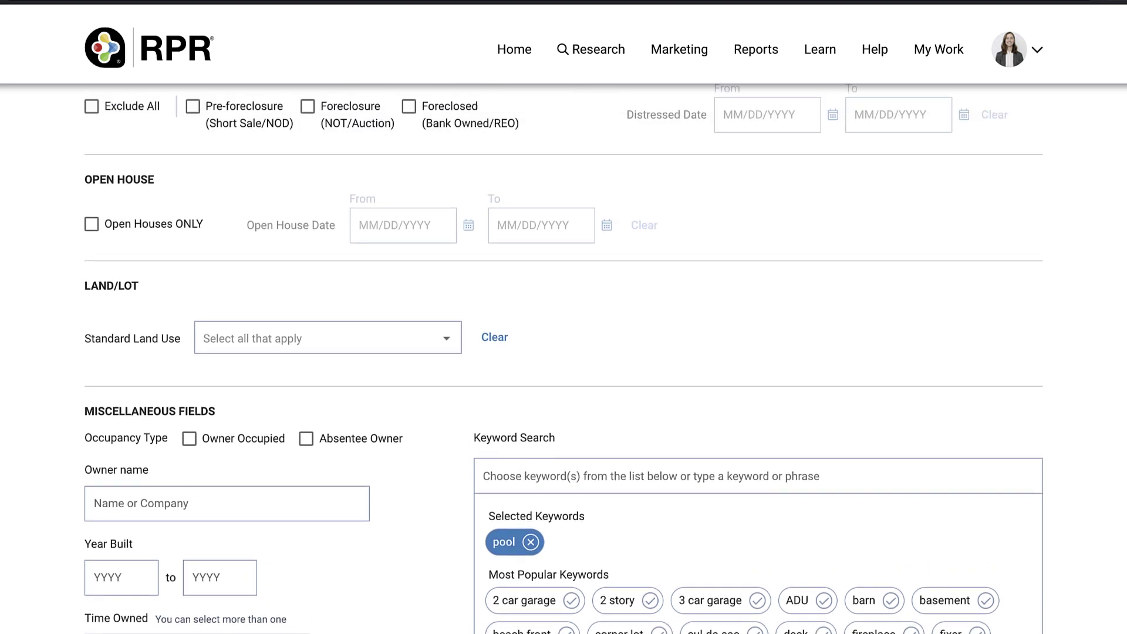
{"action": "scroll", "coordinate": [1121, 547], "scroll_direction": "up", "scroll_amount": 8}
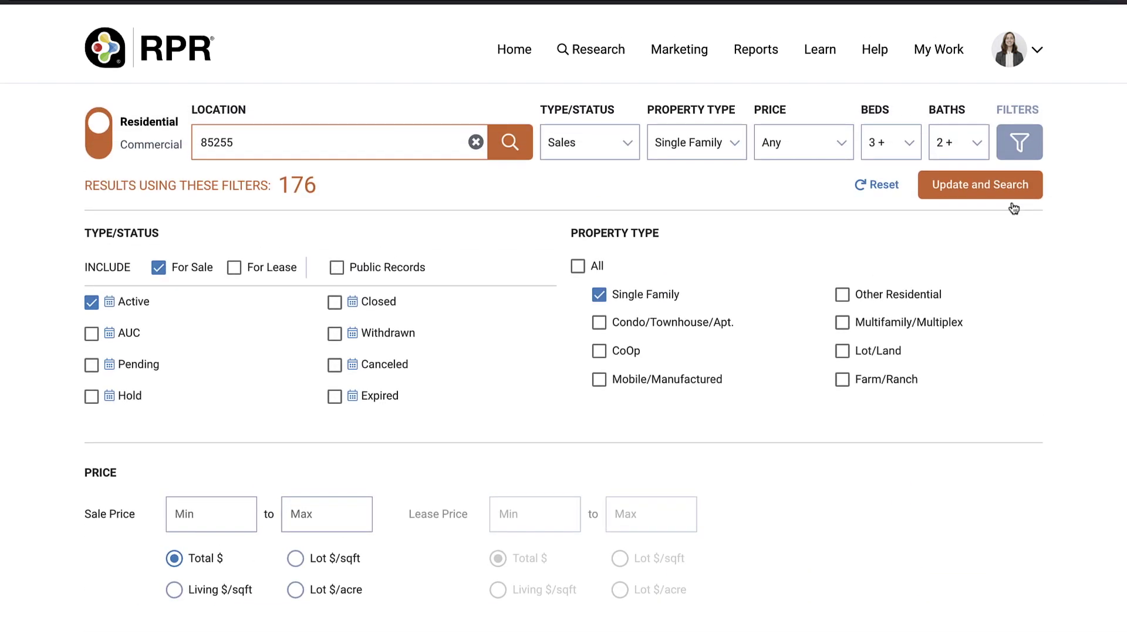
{"action": "left_click", "coordinate": [983, 191]}
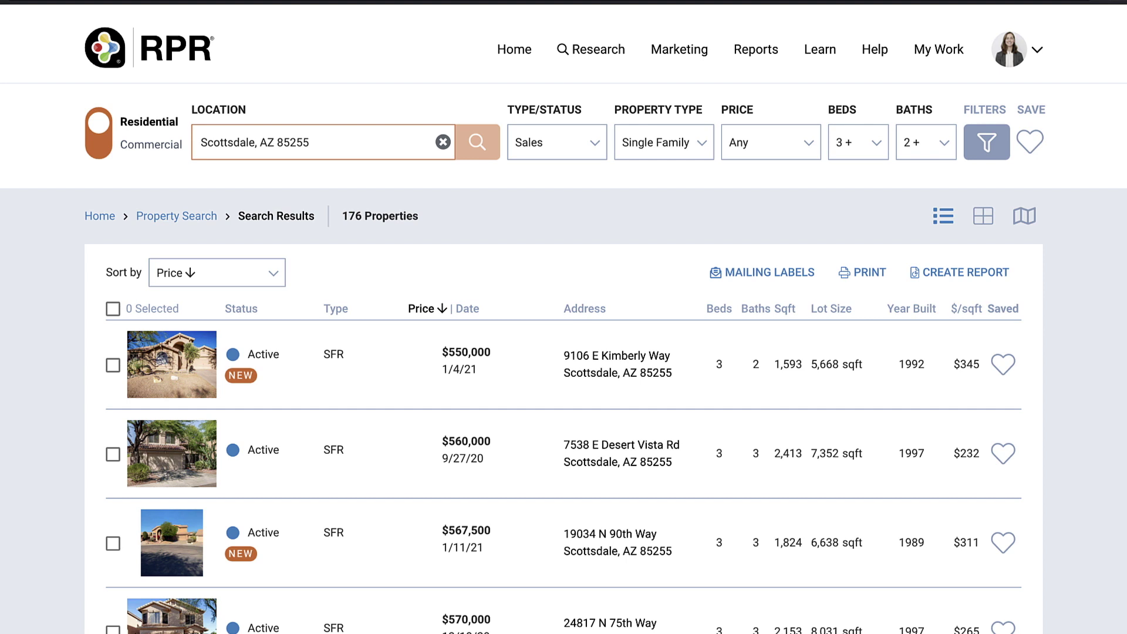
{"action": "left_click", "coordinate": [986, 142]}
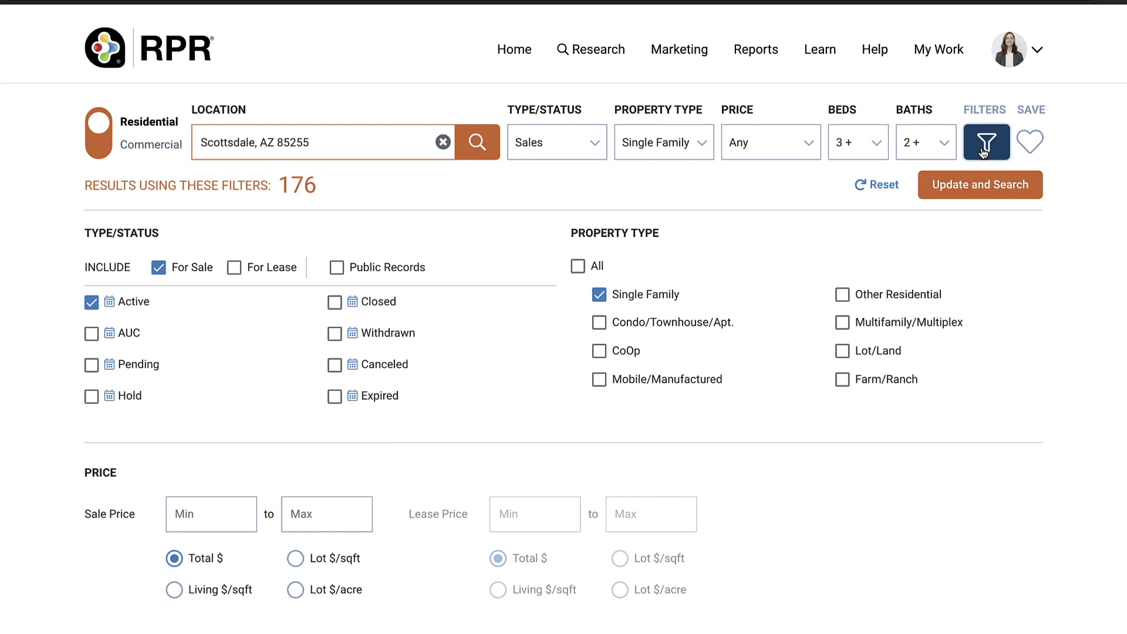
{"action": "left_click", "coordinate": [983, 151]}
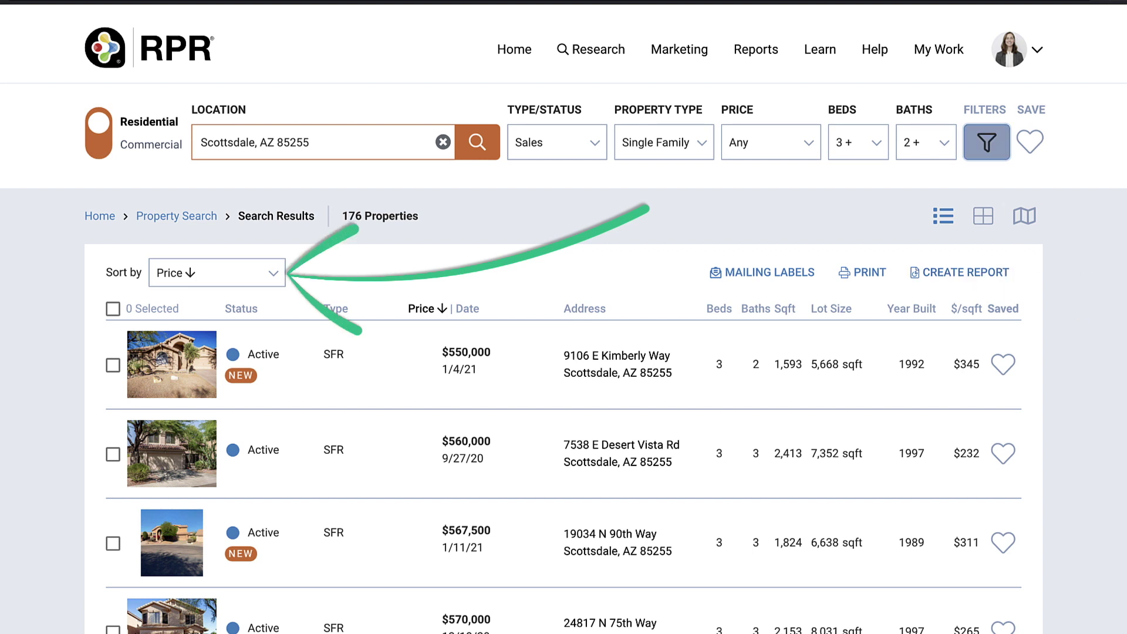
{"action": "left_click", "coordinate": [271, 273]}
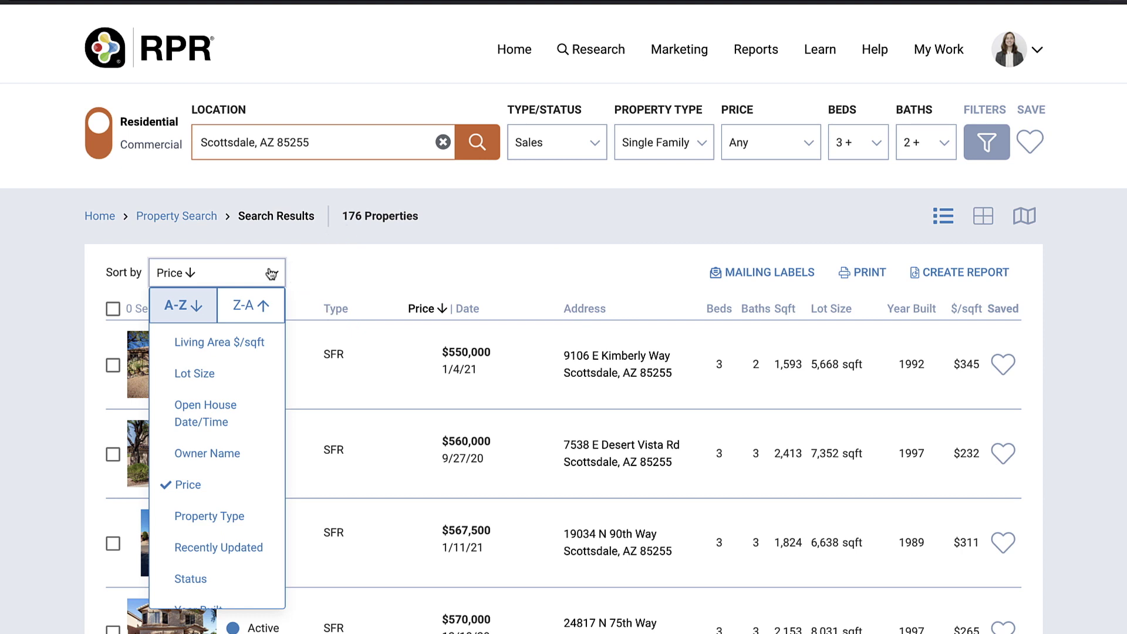
{"action": "left_click", "coordinate": [271, 274]}
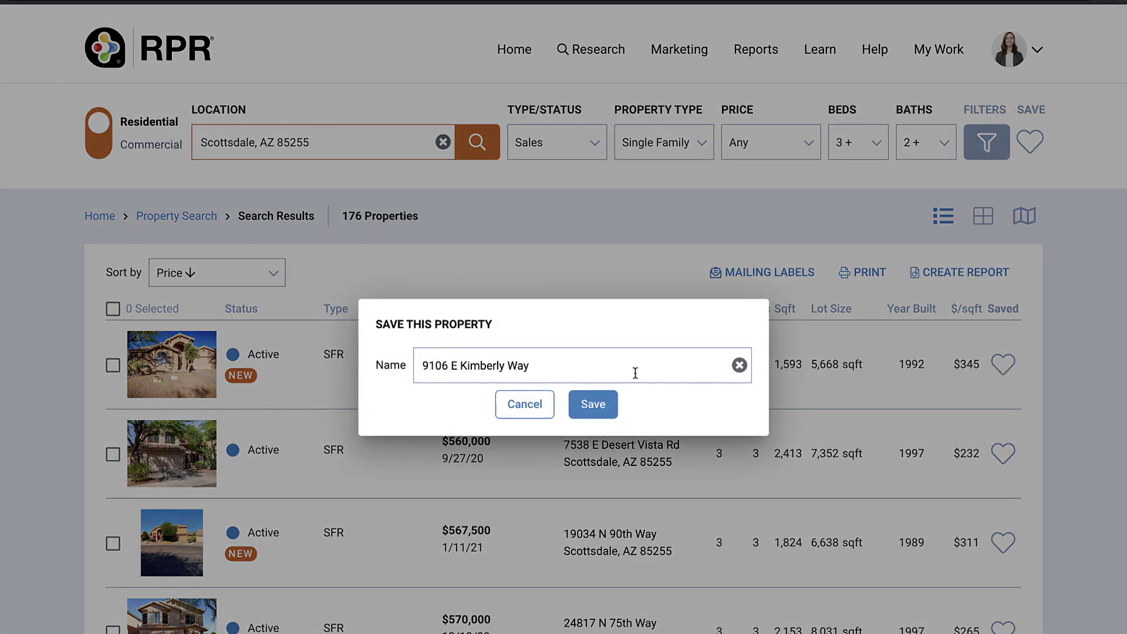
{"action": "left_click_drag", "start_coordinate": [538, 366], "coordinate": [418, 362]}
{"action": "type", "text": "K"}
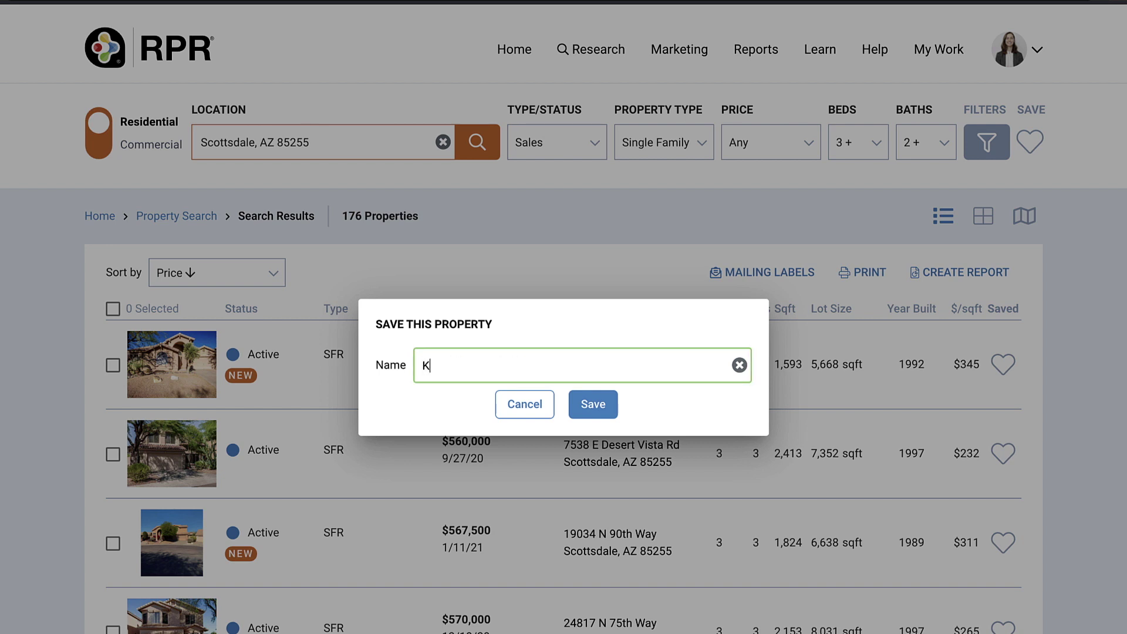
{"action": "type", "text": "imberly House"}
{"action": "left_click", "coordinate": [591, 408]}
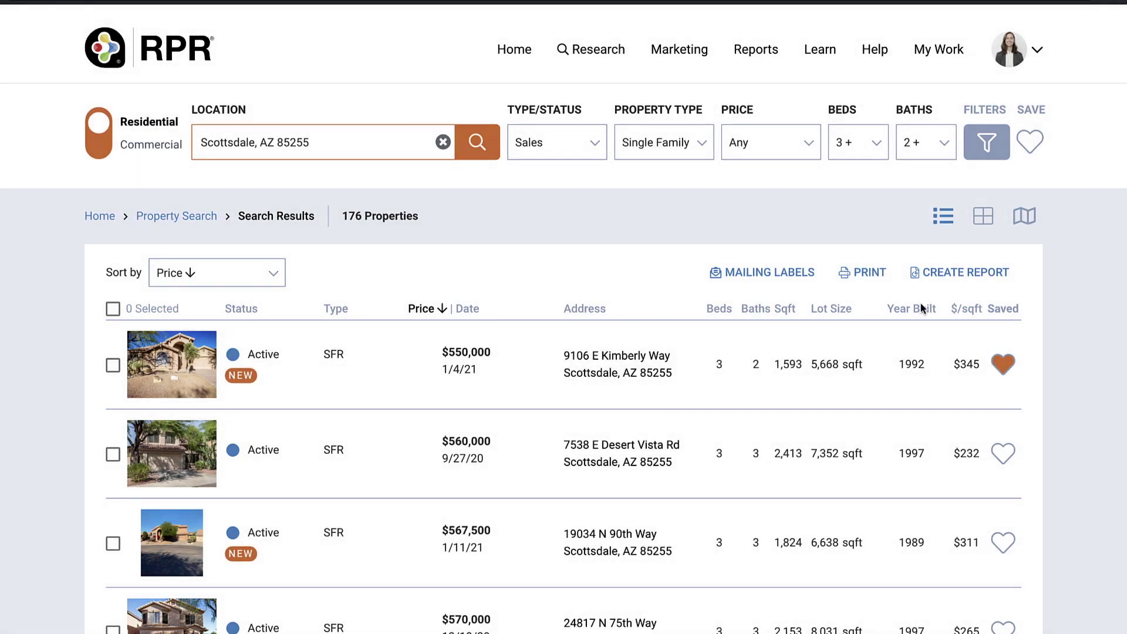
{"action": "left_click", "coordinate": [932, 52]}
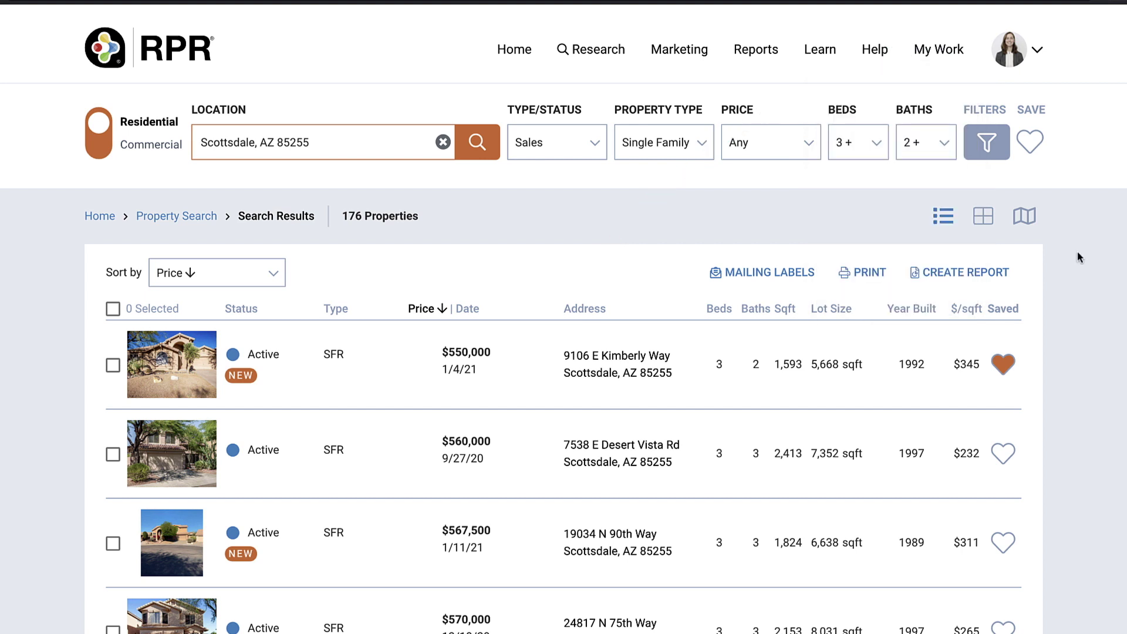
{"action": "left_click", "coordinate": [112, 365]}
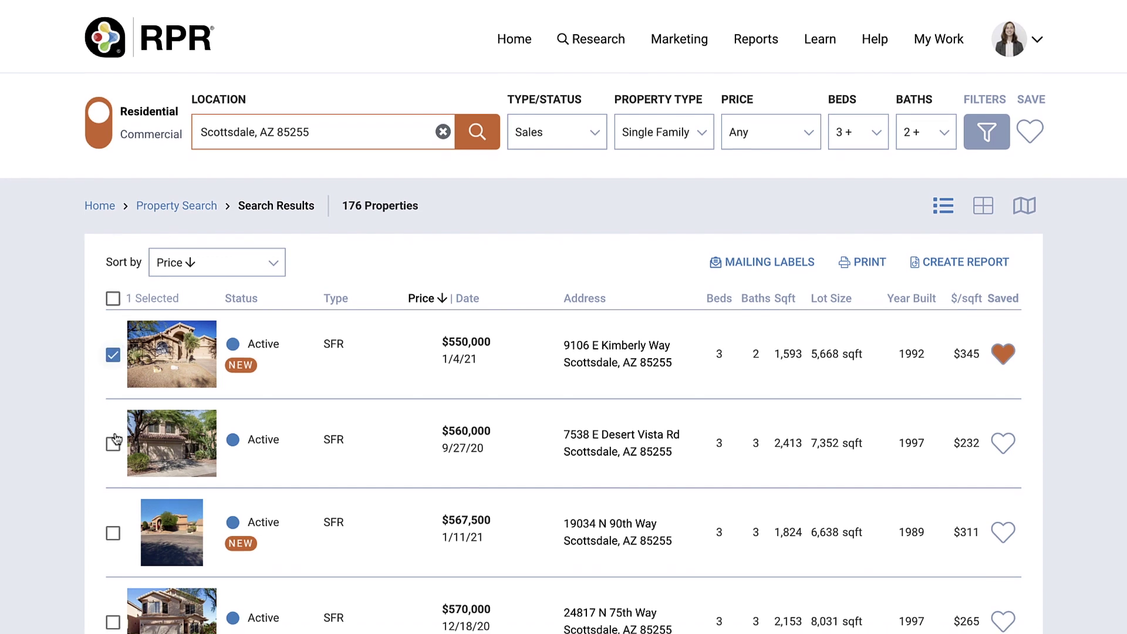
{"action": "left_click", "coordinate": [113, 533]}
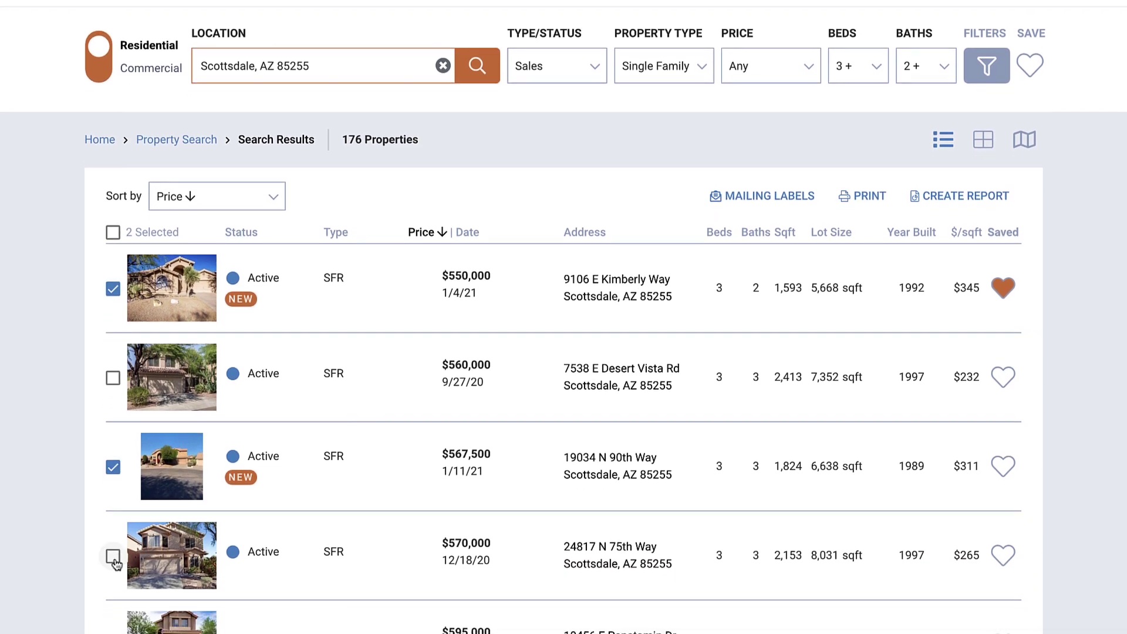
{"action": "left_click", "coordinate": [113, 558]}
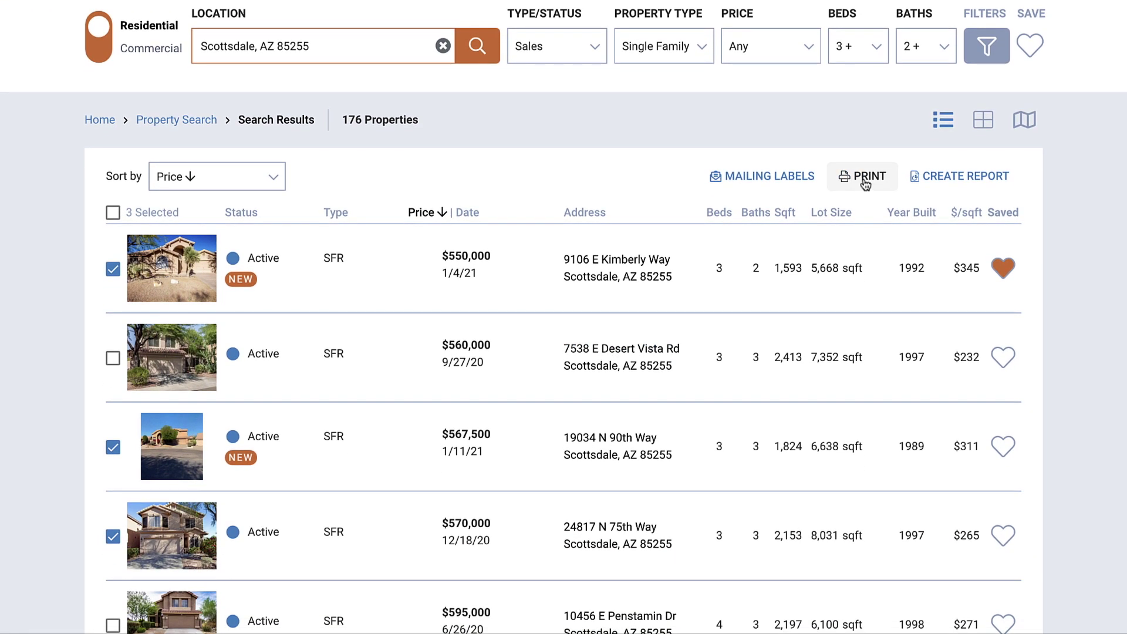
- Start printing the three selected listings, then cancel the Print dialog without printing
{"action": "left_click", "coordinate": [865, 179]}
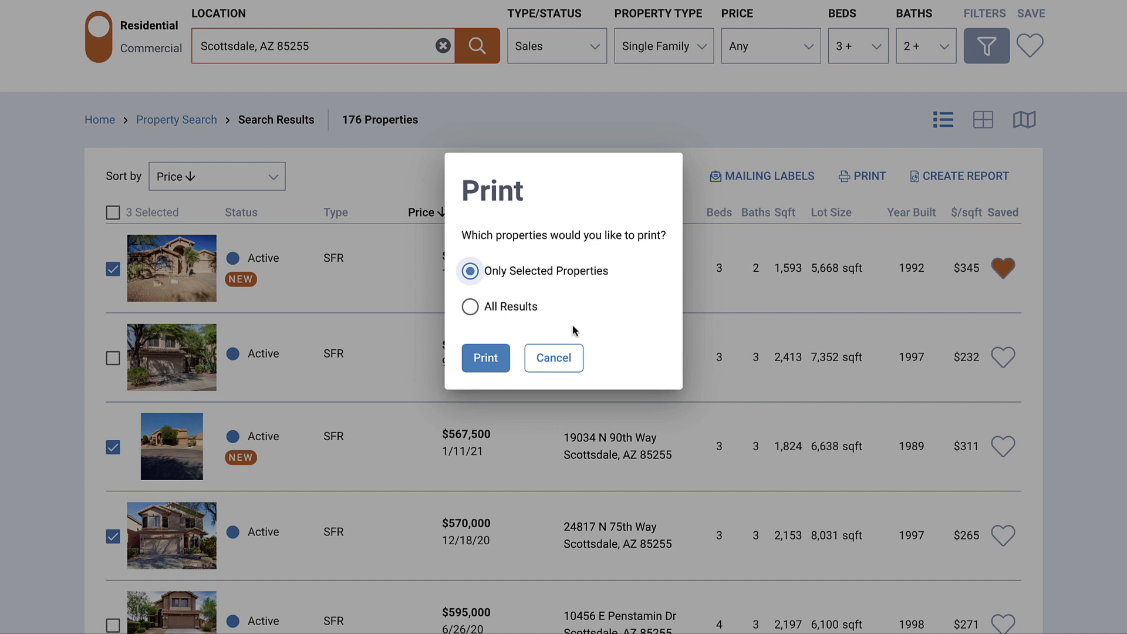
{"action": "left_click", "coordinate": [568, 358]}
{"action": "scroll", "coordinate": [613, 355], "scroll_direction": "down", "scroll_amount": 15}
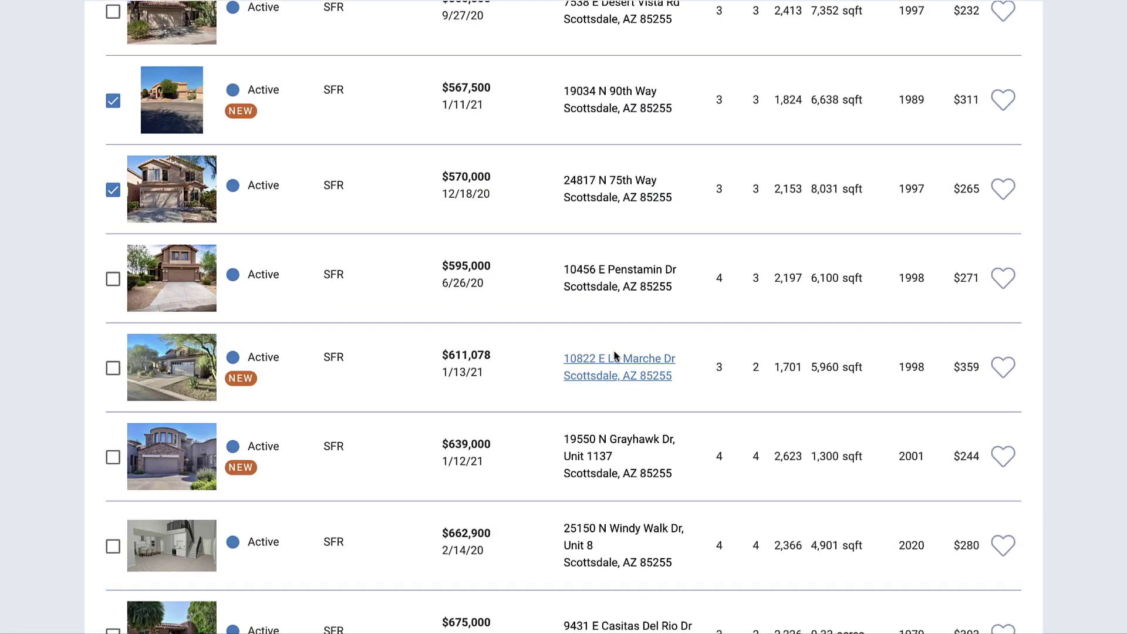
{"action": "scroll", "coordinate": [610, 352], "scroll_direction": "down", "scroll_amount": 10}
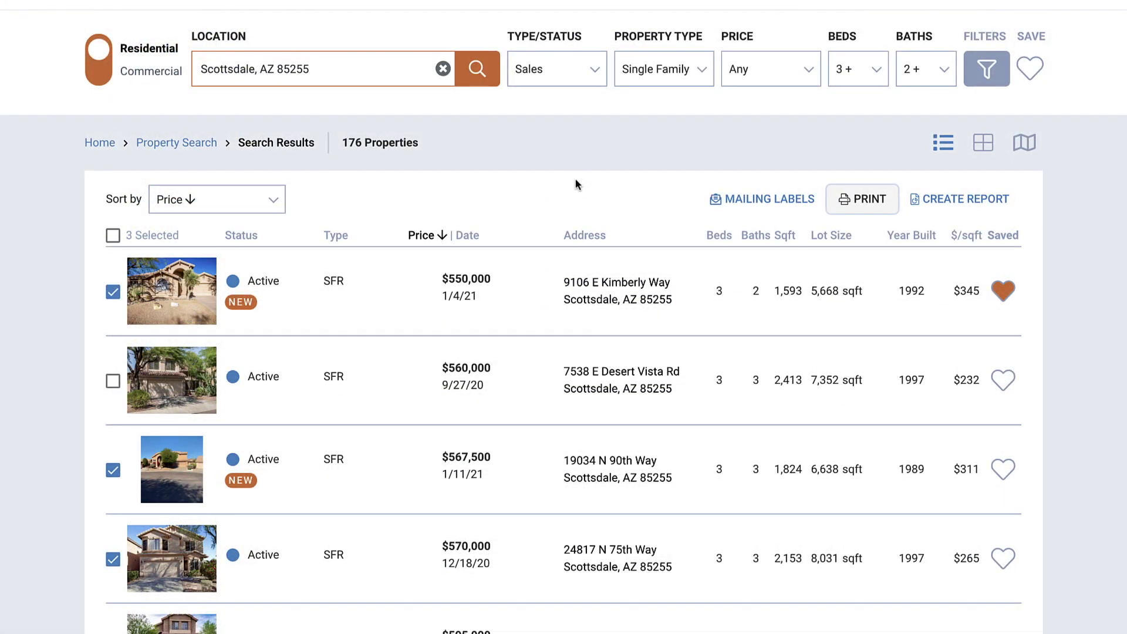
{"action": "left_click", "coordinate": [800, 200]}
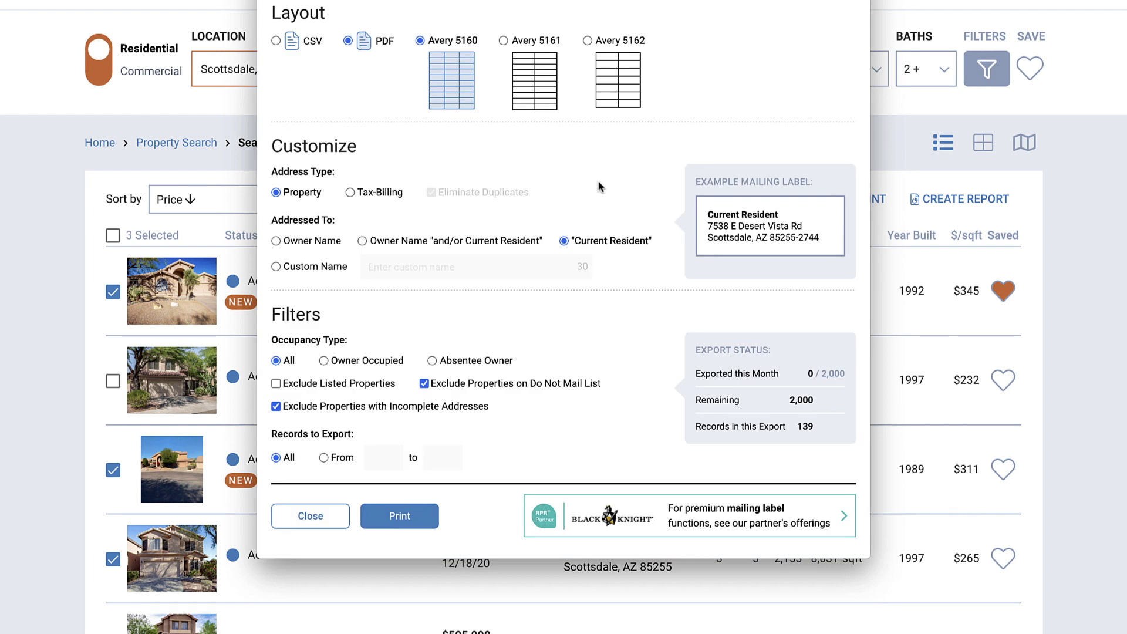
{"action": "key", "text": "Escape"}
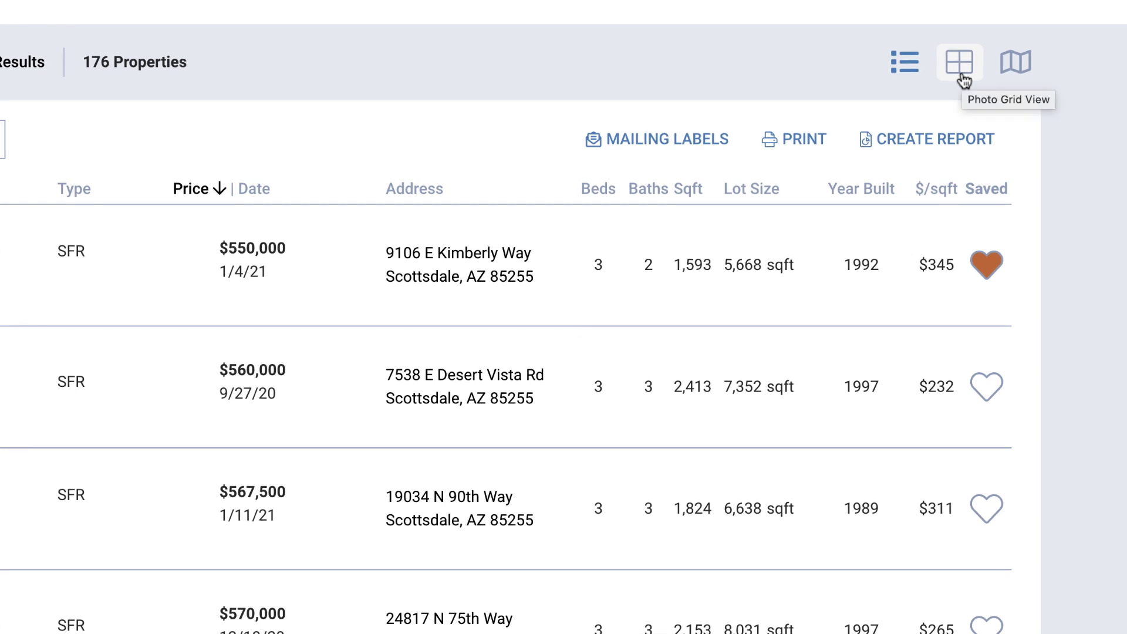
- Show the 176 results as photo cards, then as map pins within the 85255 boundary
{"action": "left_click", "coordinate": [962, 75]}
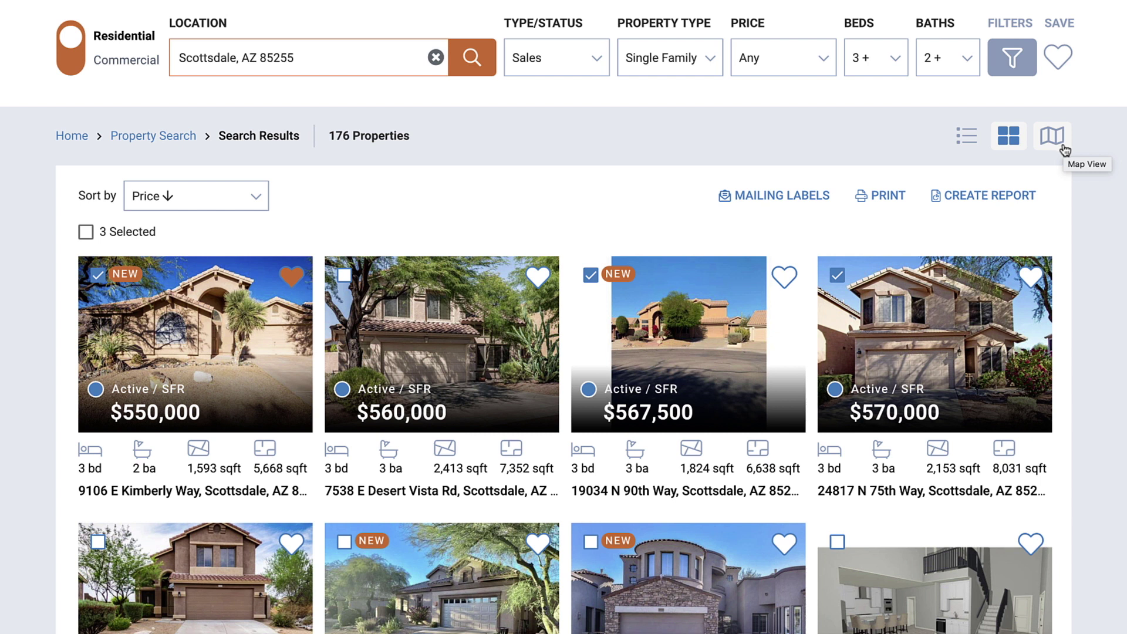
{"action": "left_click", "coordinate": [1052, 138]}
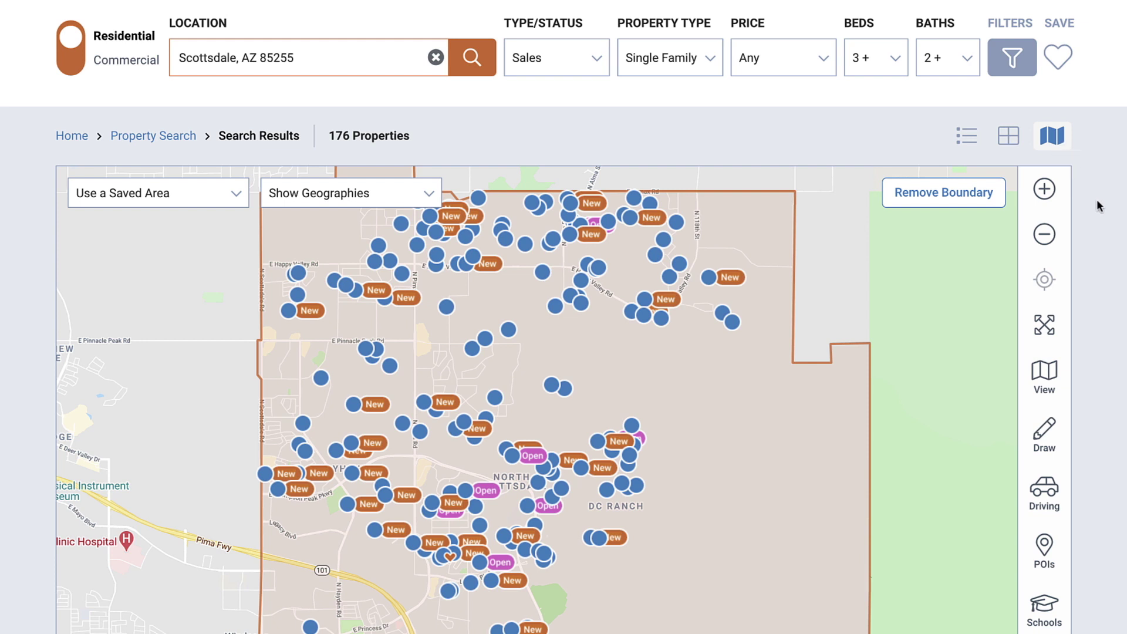
- Review the Show Geographies overlay options, then switch the 176 results back to the photo card grid
{"action": "scroll", "coordinate": [1099, 206], "scroll_direction": "down", "scroll_amount": 3}
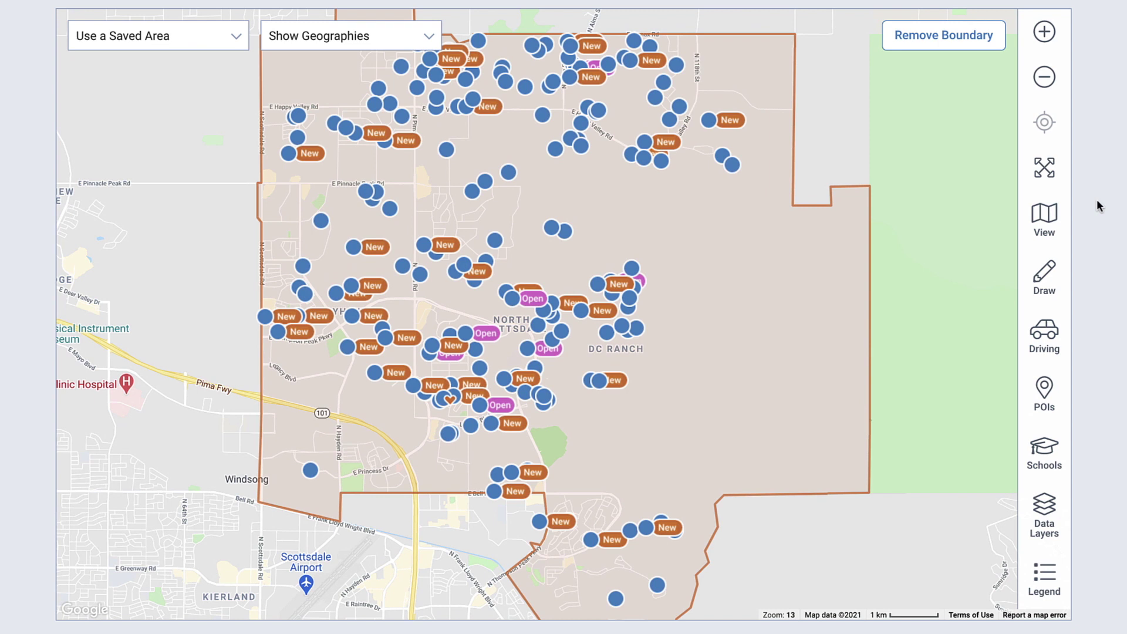
{"action": "left_click", "coordinate": [428, 38]}
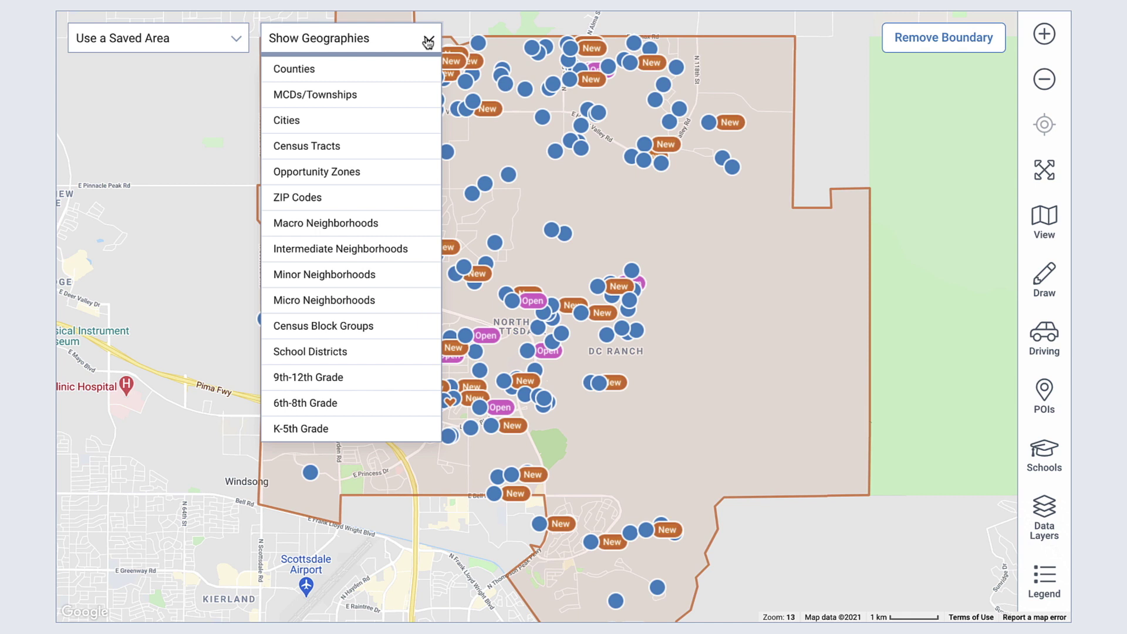
{"action": "scroll", "coordinate": [428, 41], "scroll_direction": "up", "scroll_amount": 2}
{"action": "left_click", "coordinate": [1004, 94]}
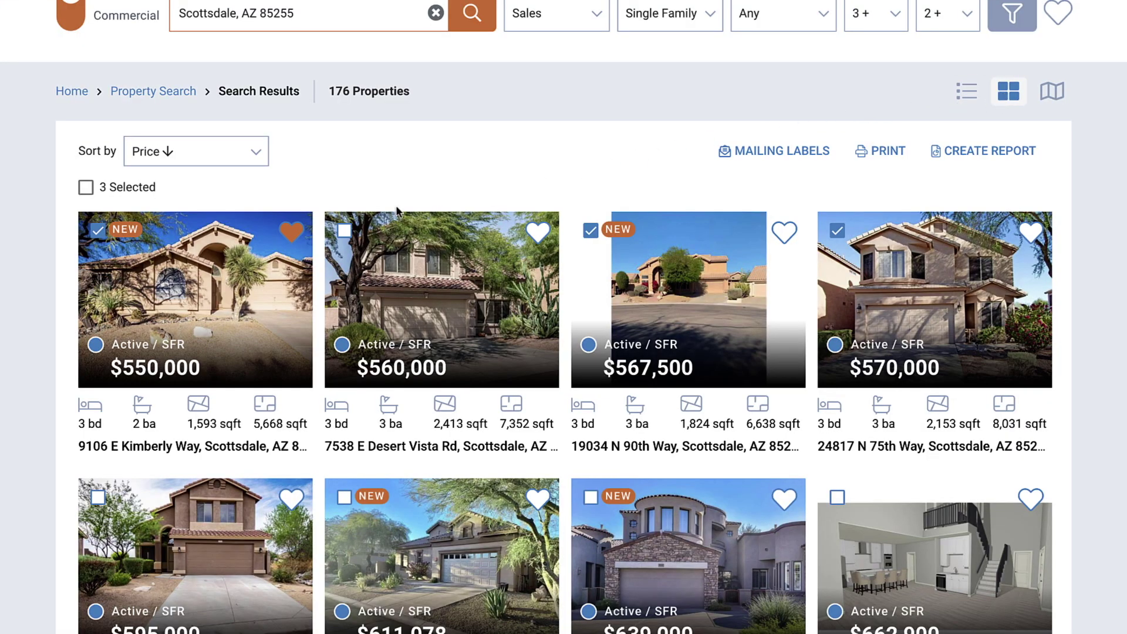
{"action": "left_click", "coordinate": [217, 320]}
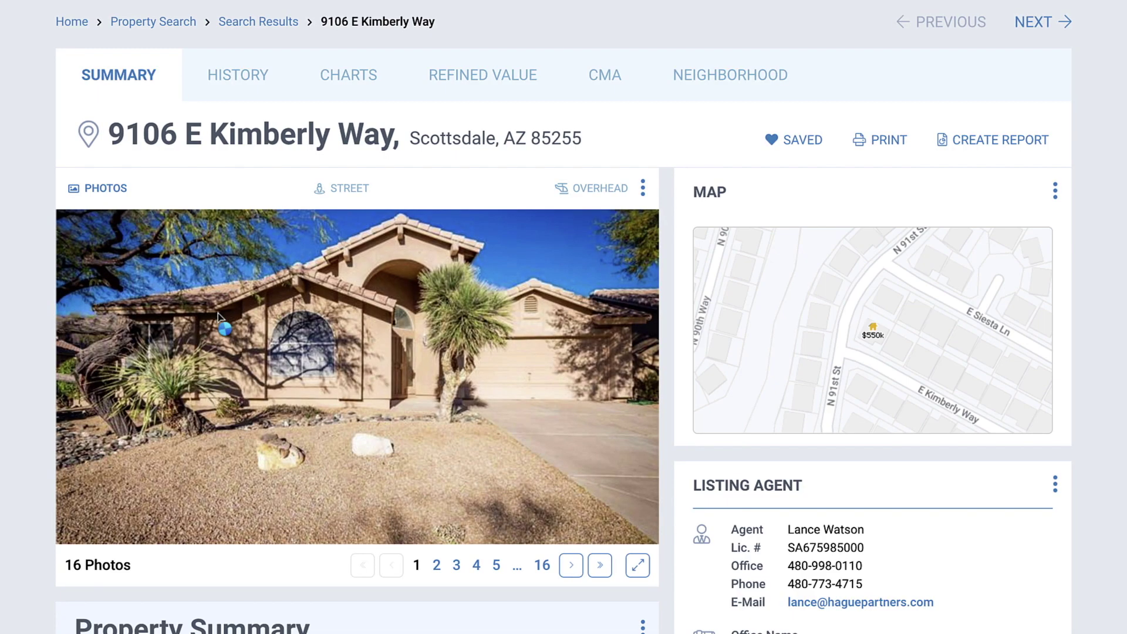
{"action": "scroll", "coordinate": [217, 312], "scroll_direction": "down", "scroll_amount": 3}
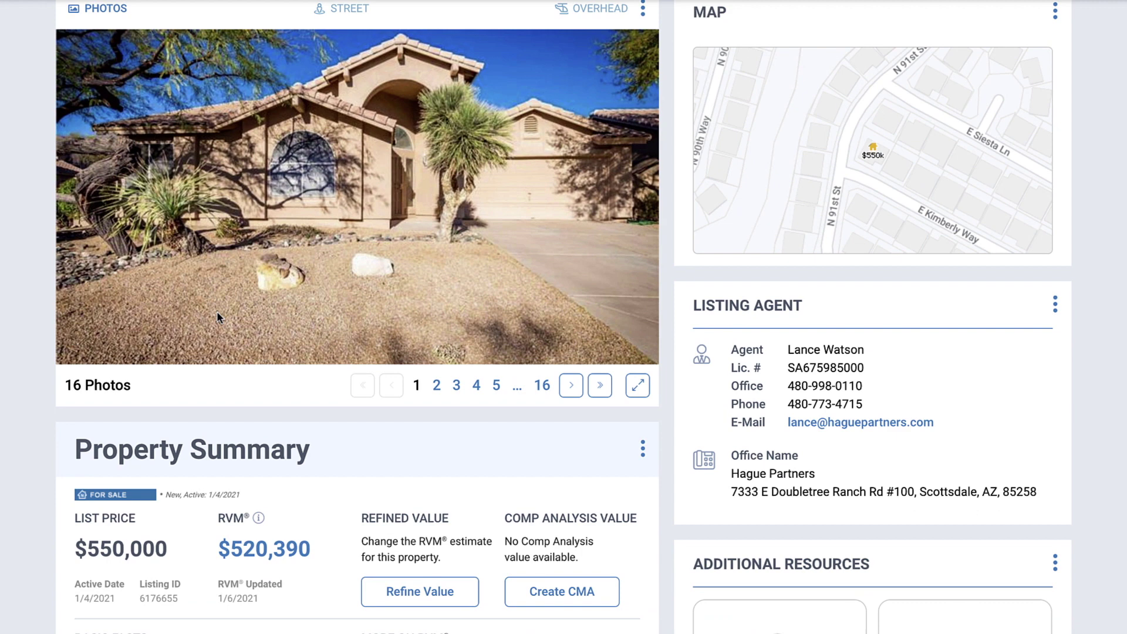